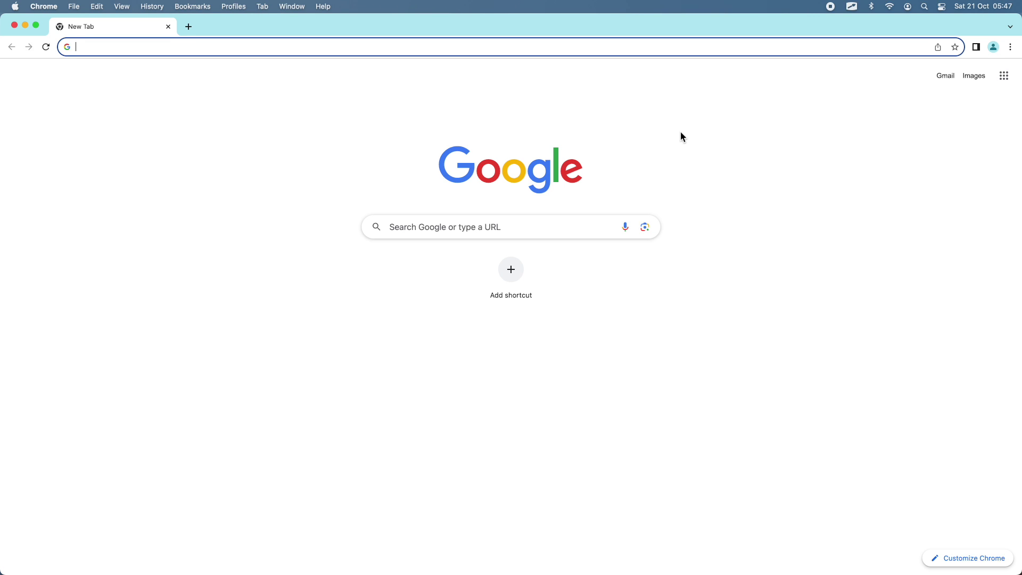
# - Start entering 'tom' in a new tab's address bar
pyautogui.write('tomcat.apache.org')
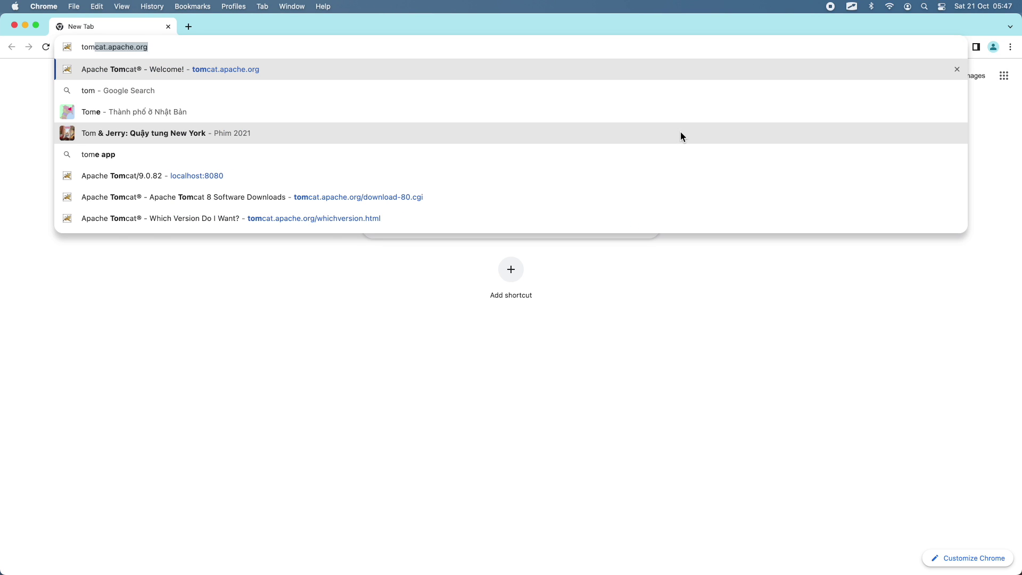
# - Go to tomcat.apache.org and open the Tomcat 10 software downloads page
pyautogui.press('Return')
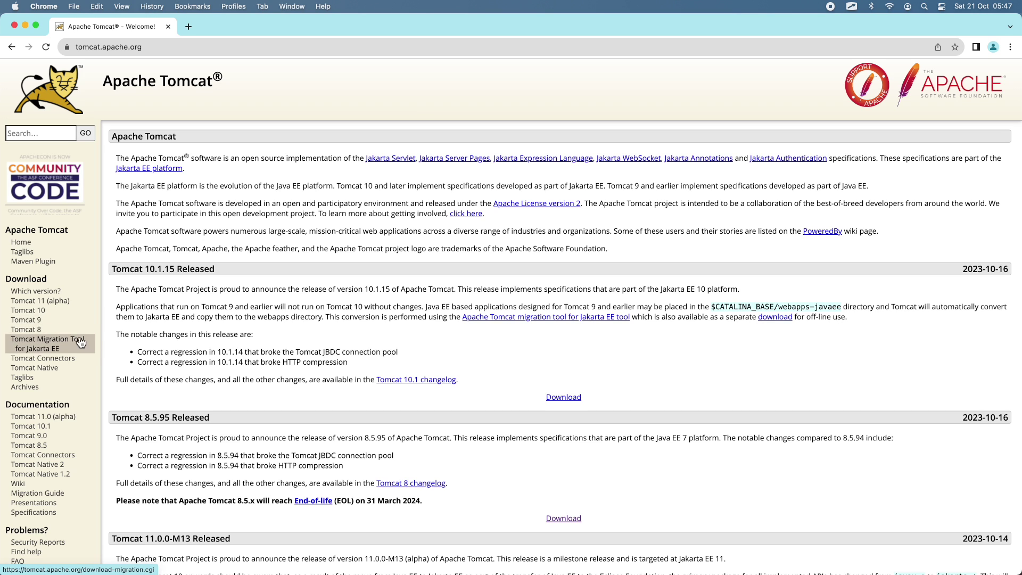
pyautogui.click(37, 314)
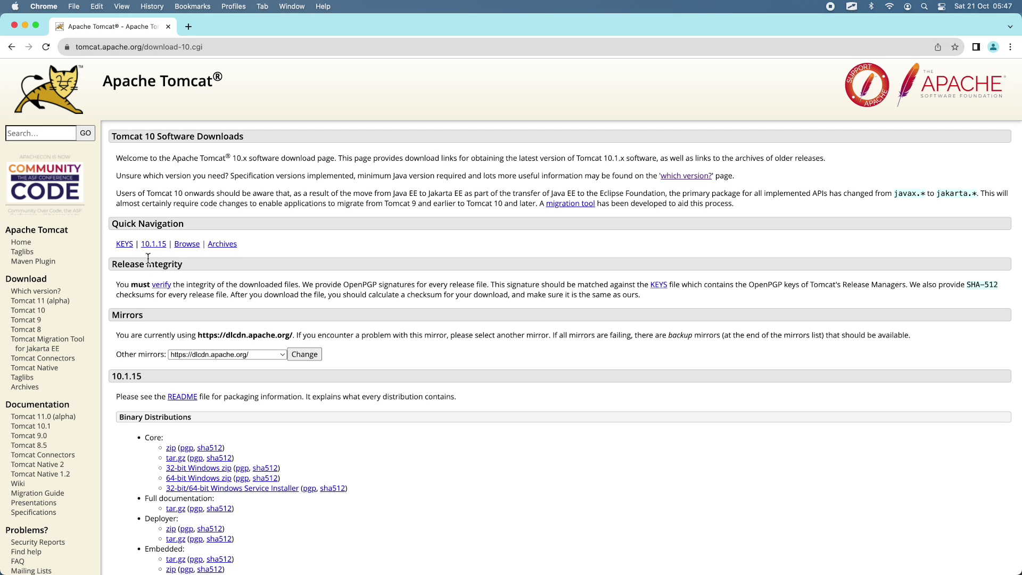
pyautogui.moveTo(140, 244); pyautogui.dragTo(169, 243)
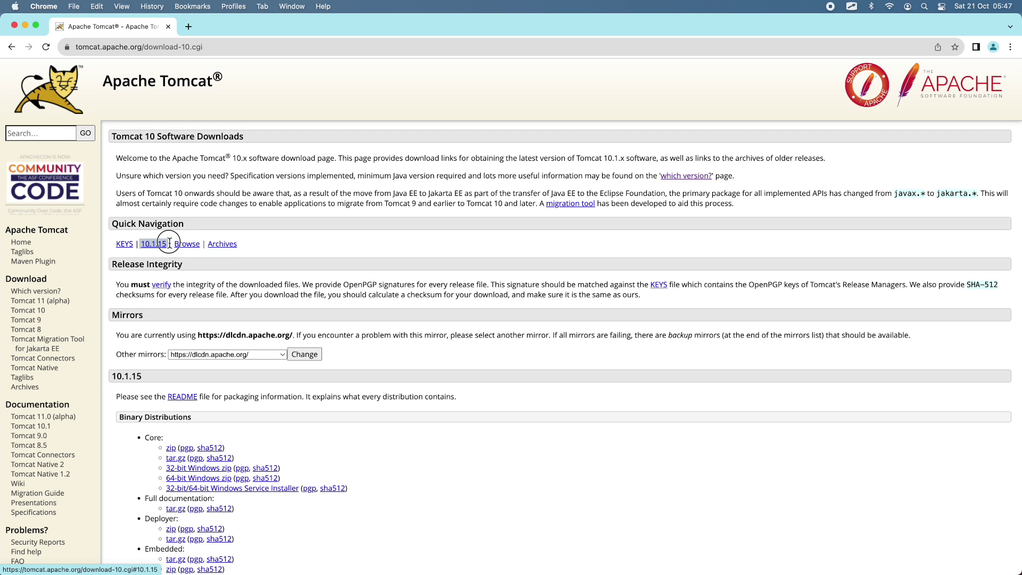
pyautogui.scroll(-3, 274, 319)
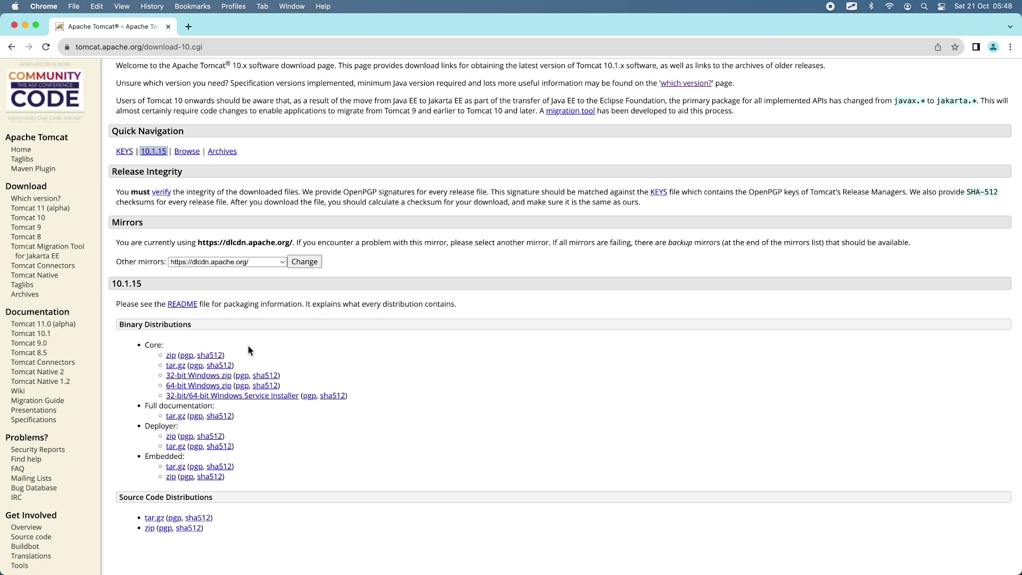
pyautogui.scroll(-2, 248, 344)
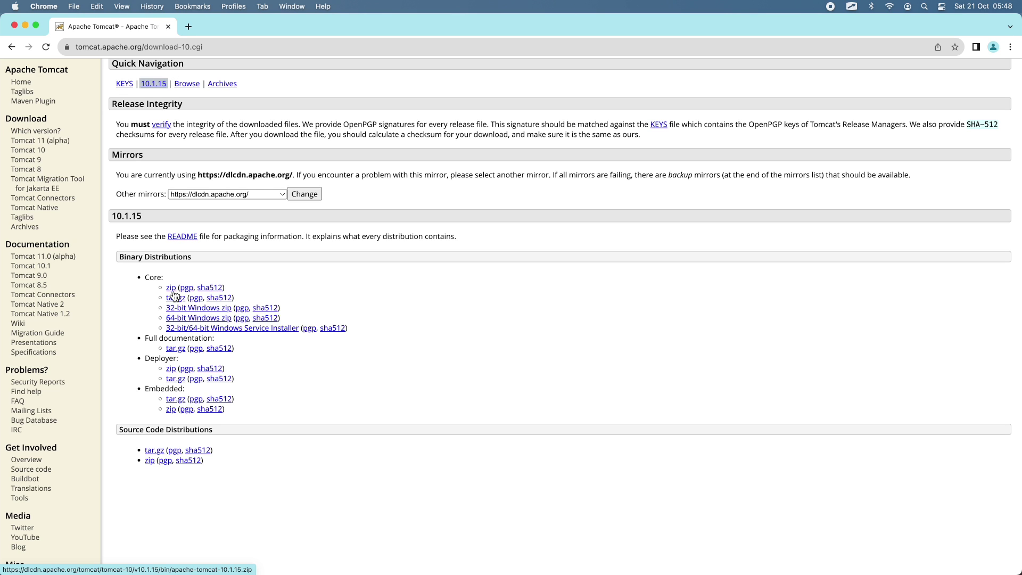
pyautogui.click(112, 216)
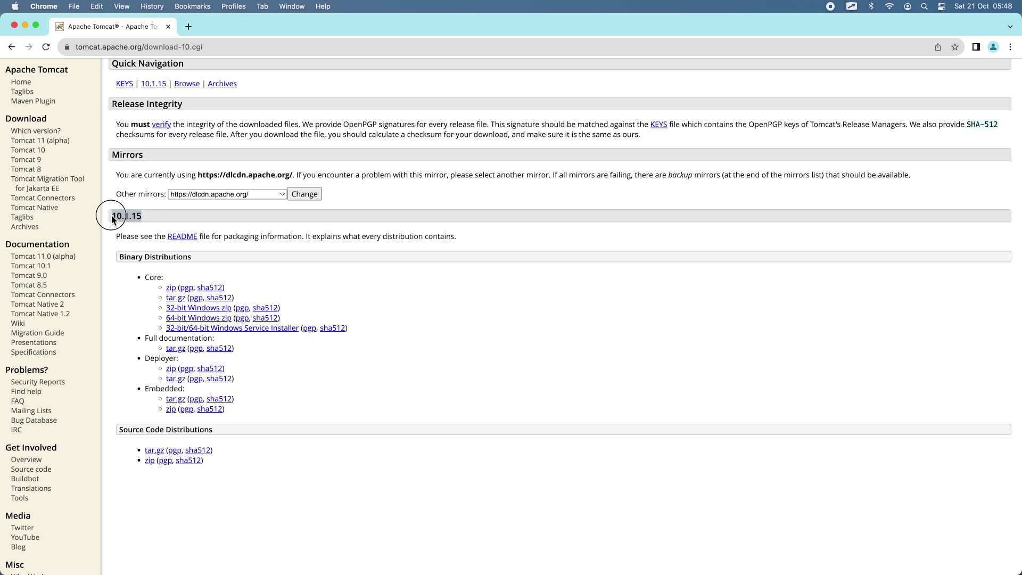
pyautogui.scroll(2, 277, 285)
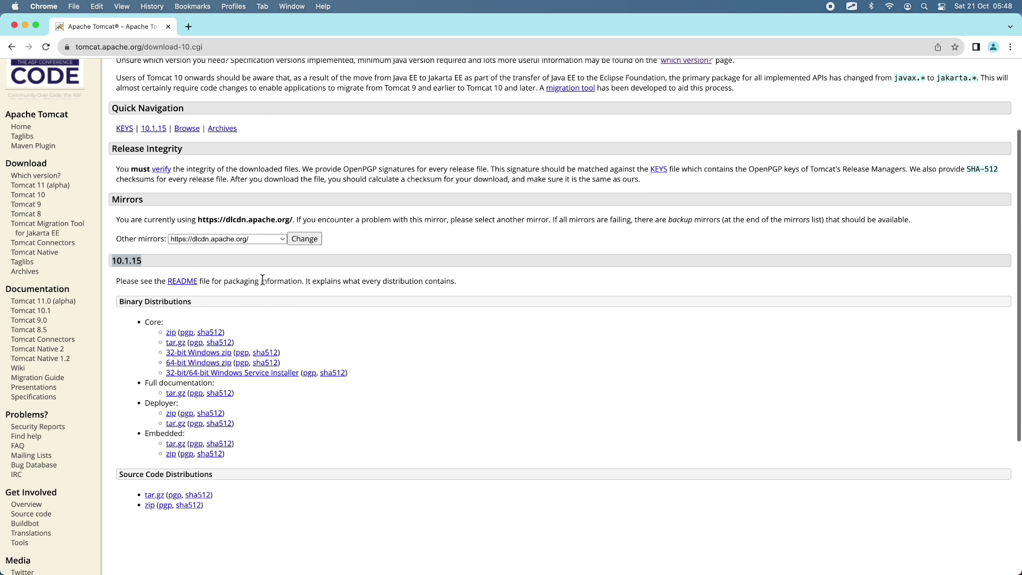
pyautogui.moveTo(117, 192); pyautogui.dragTo(299, 191)
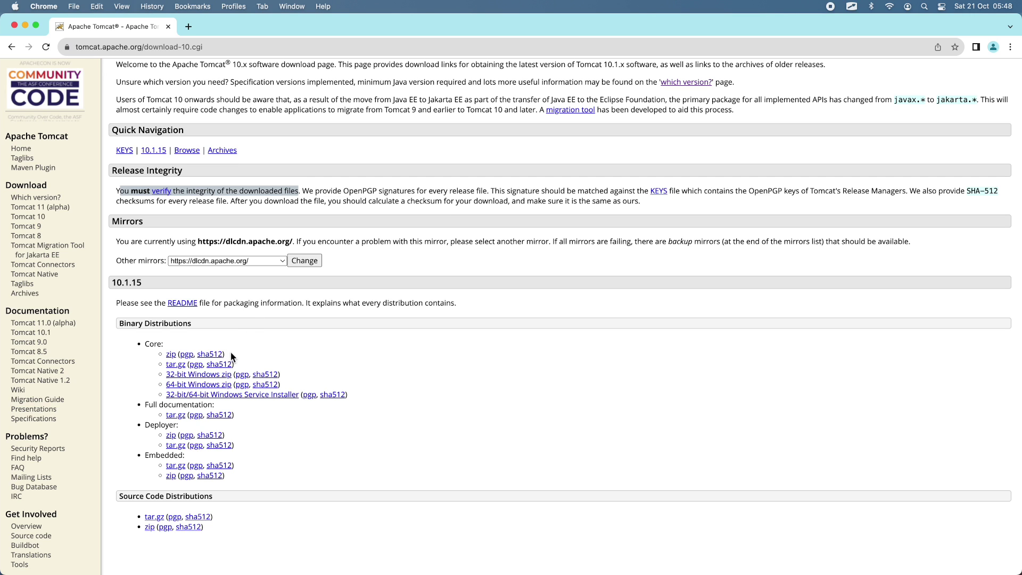
pyautogui.moveTo(960, 191); pyautogui.dragTo(999, 190)
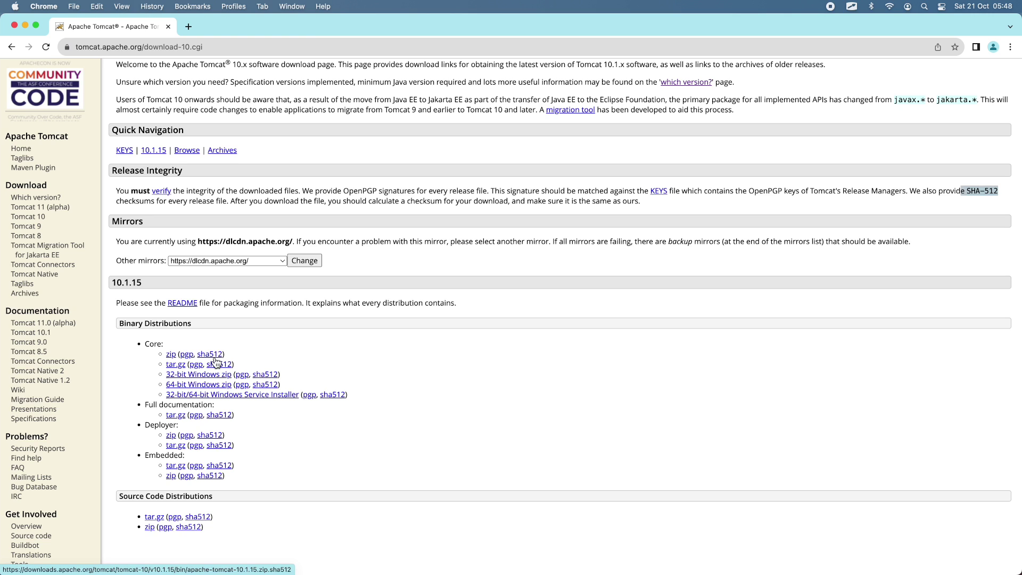
pyautogui.click(173, 361)
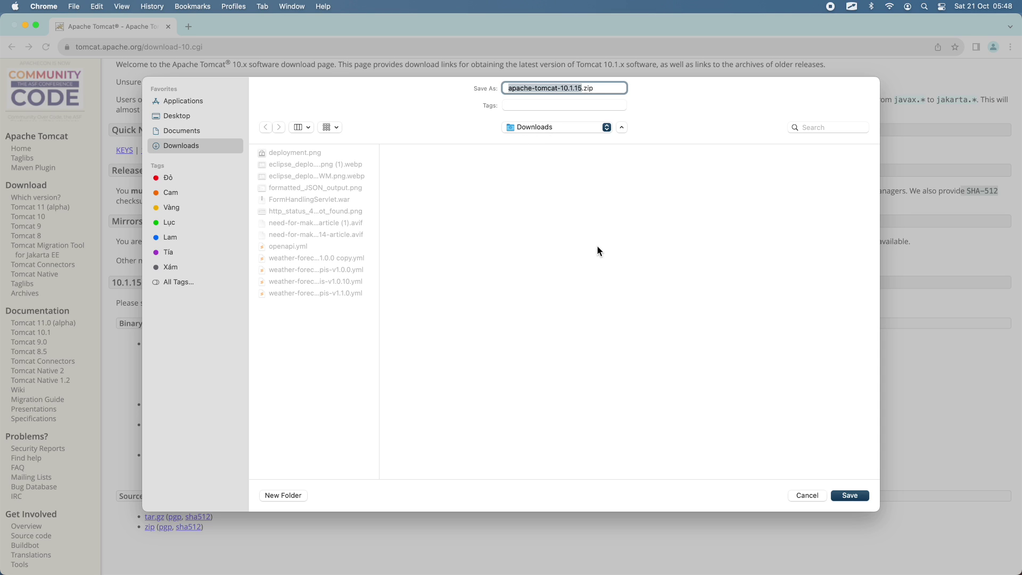
# - Save apache-tomcat-10.1.15.zip to Downloads and bring up options for its sha512 link
pyautogui.click(857, 498)
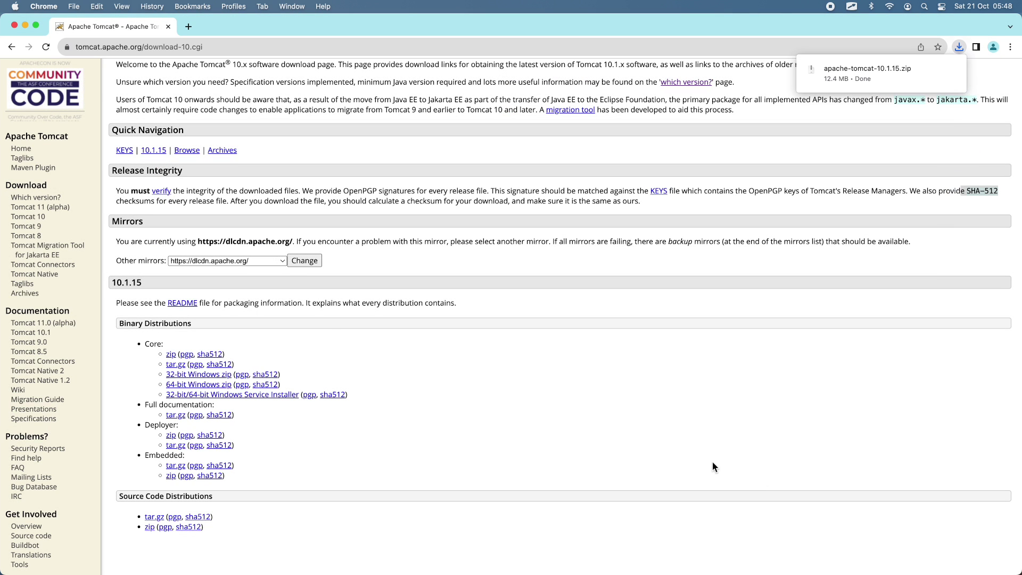
pyautogui.rightClick(213, 356)
# - Open the zip's sha512 checksum in a new tab, view it, and return to the downloads page
pyautogui.click(235, 364)
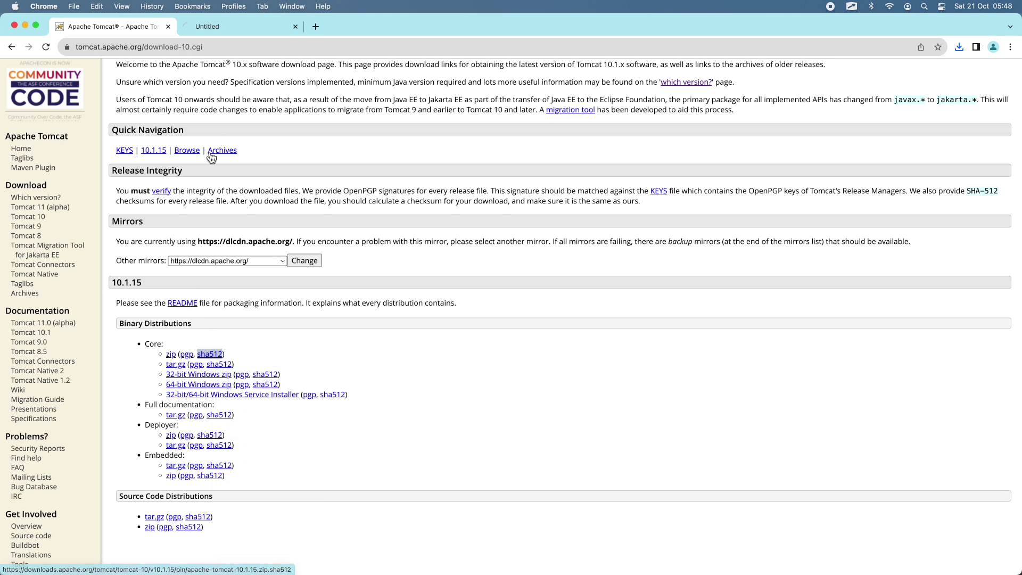
pyautogui.click(220, 28)
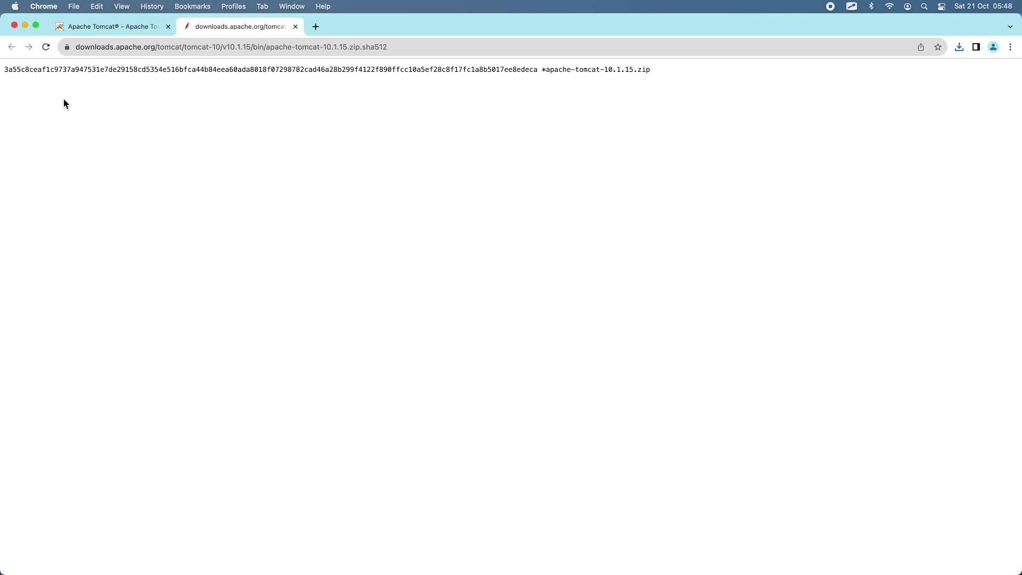
pyautogui.click(111, 29)
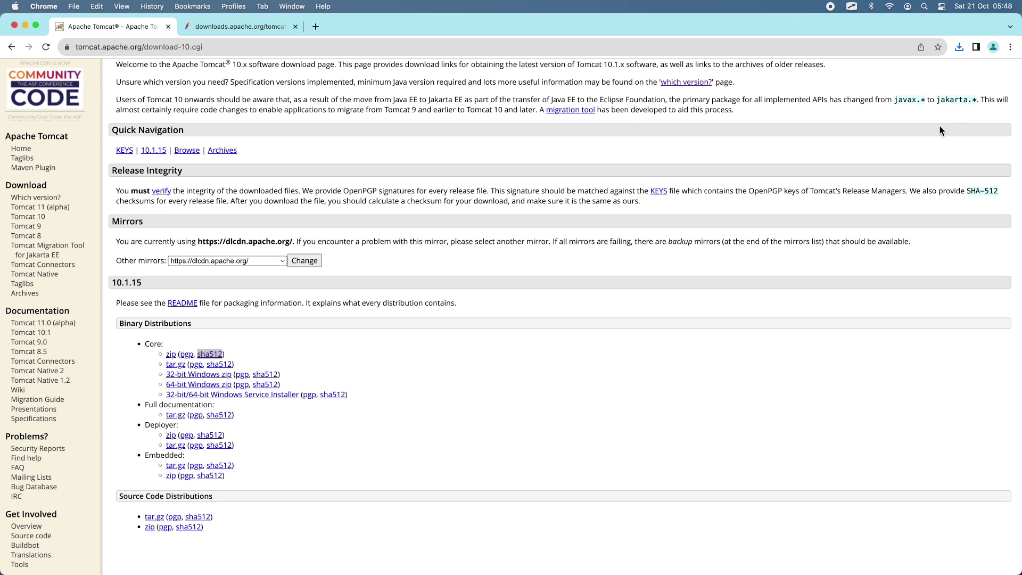
# - Reveal the downloaded 10.1.15 zip in Finder from recent downloads, then close Finder
pyautogui.click(959, 47)
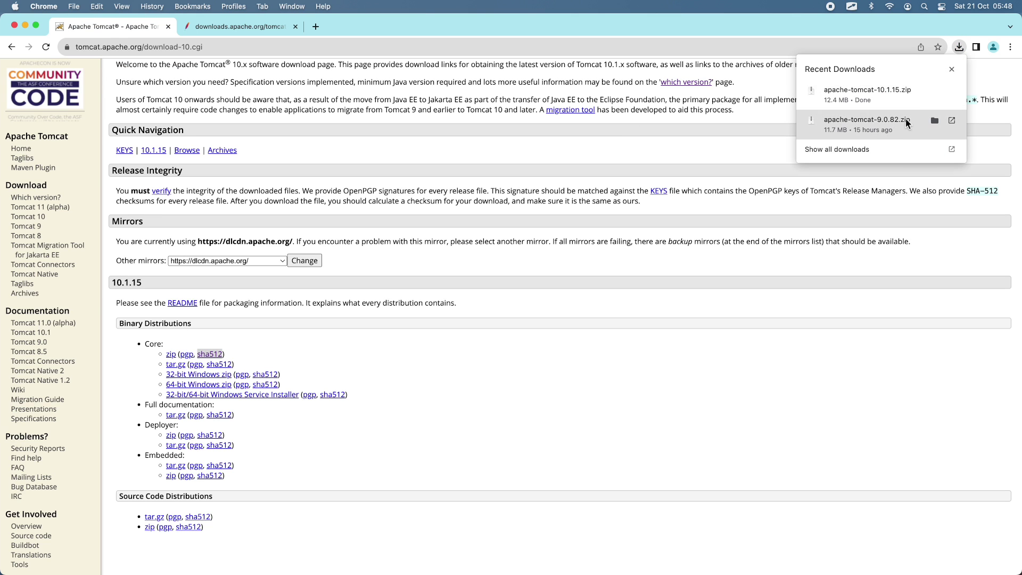
pyautogui.click(935, 91)
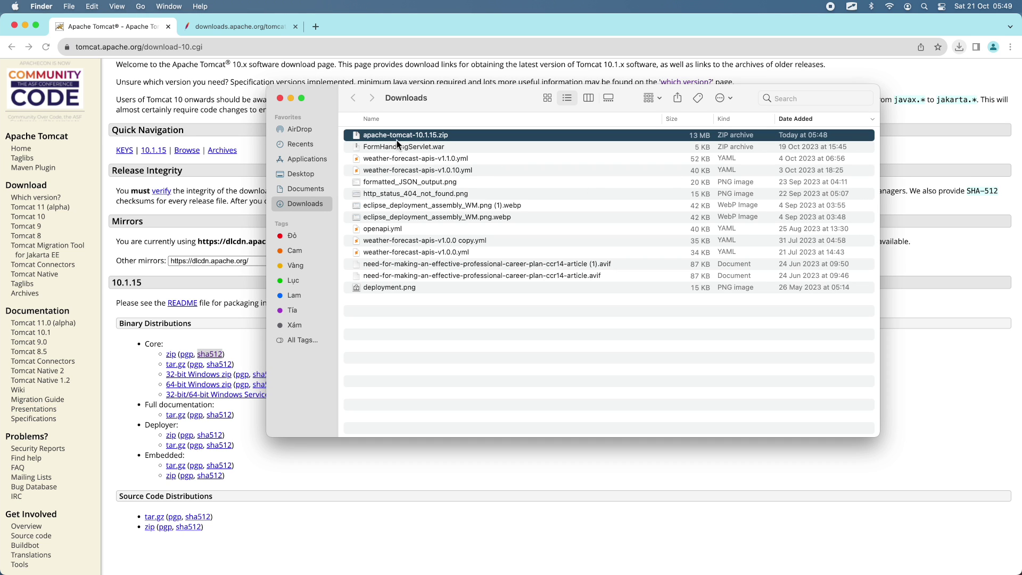
pyautogui.click(280, 99)
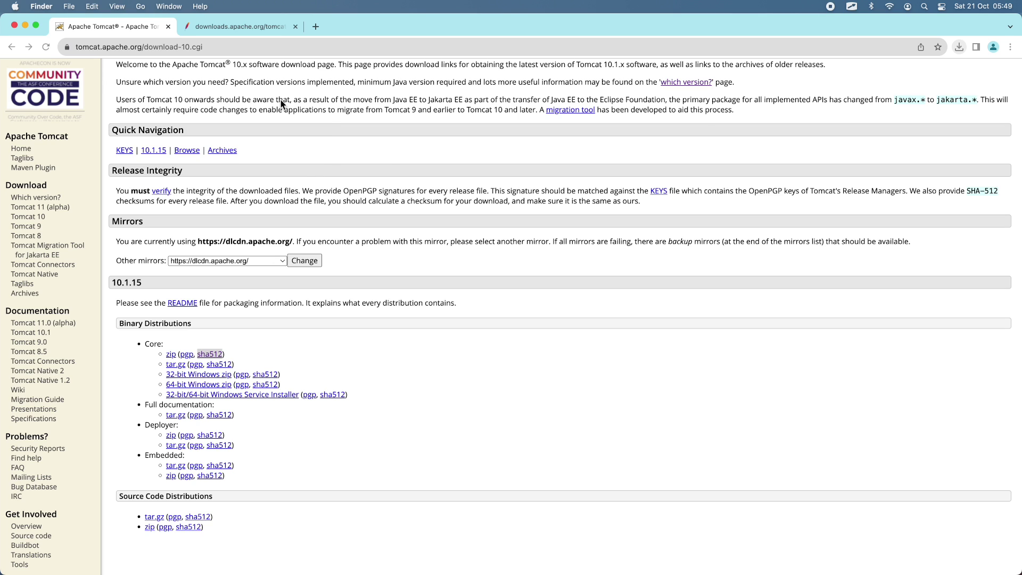
# - Launch Terminal, change into Downloads, and list its files
pyautogui.press('super+space')
pyautogui.write('termina')
pyautogui.press('Return')
pyautogui.write('cd ')
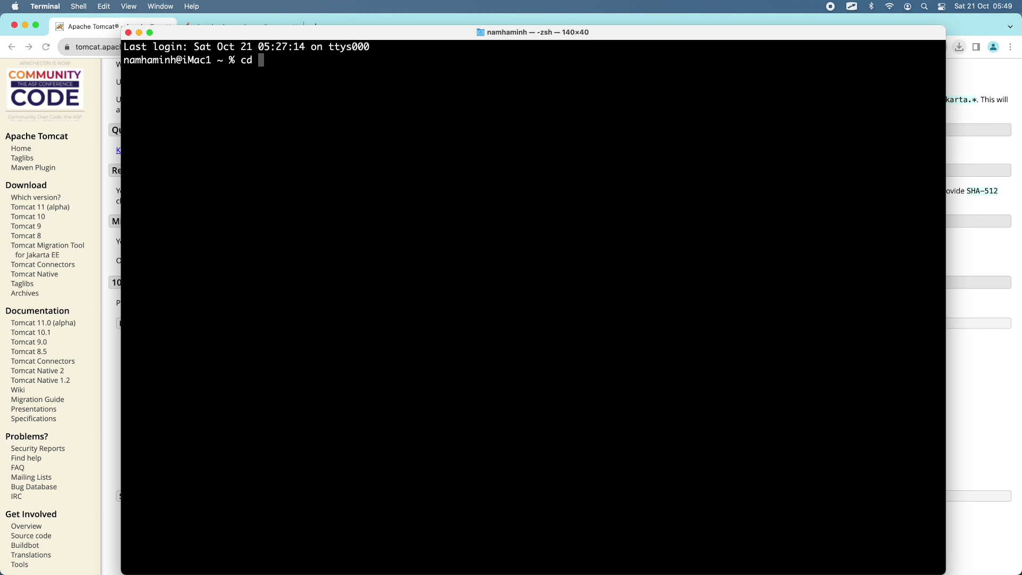
pyautogui.write('Downloads')
pyautogui.press('Return')
pyautogui.write('ls')
pyautogui.press('Return')
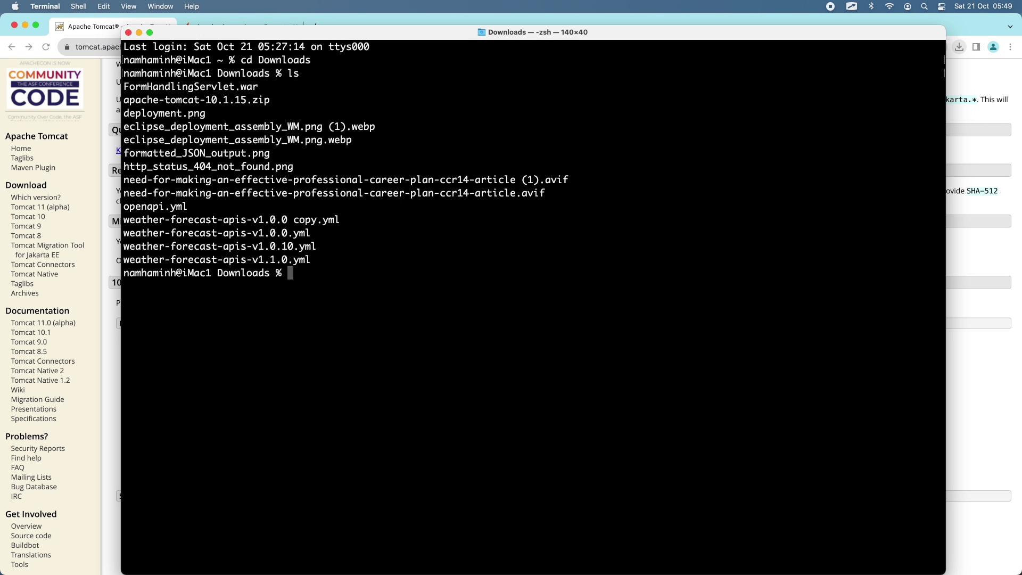
# - Run shasum -a 512 on apache-tomcat-10.1.15.zip to compute its hash
pyautogui.moveTo(273, 100); pyautogui.dragTo(137, 100)
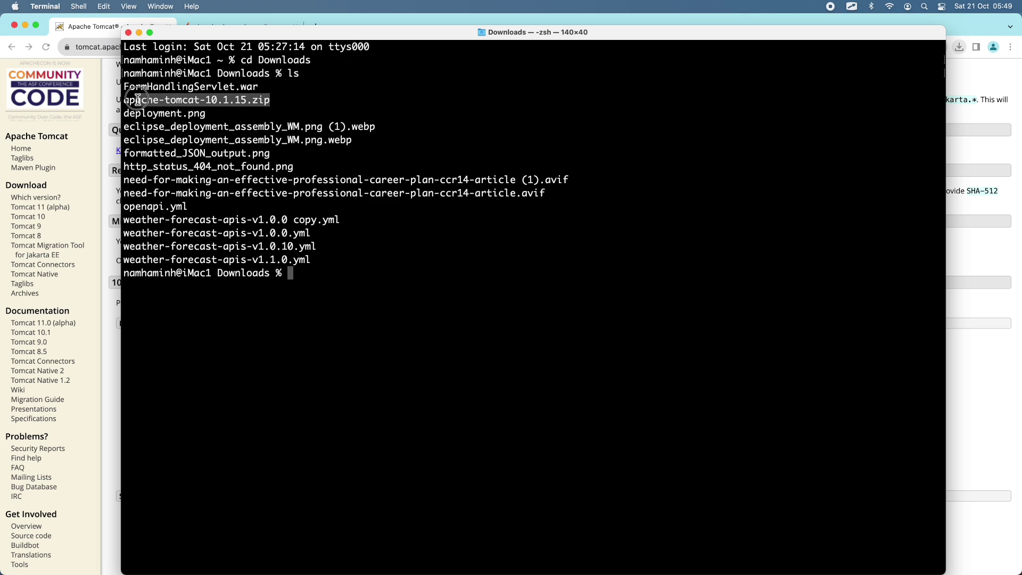
pyautogui.click(269, 108)
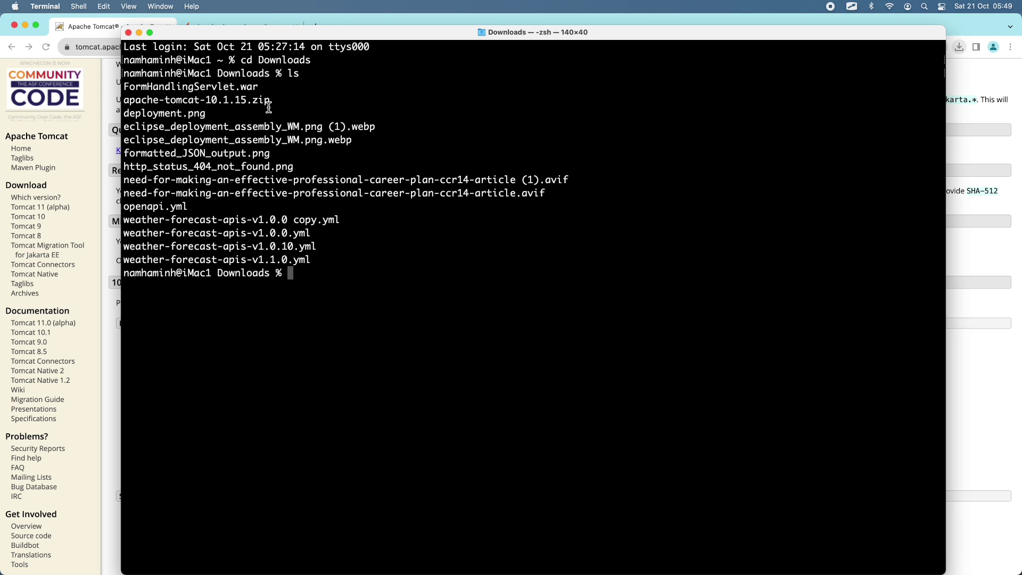
pyautogui.moveTo(269, 104); pyautogui.dragTo(72, 101)
pyautogui.click(337, 274)
pyautogui.write('shasum -a 512 apache')
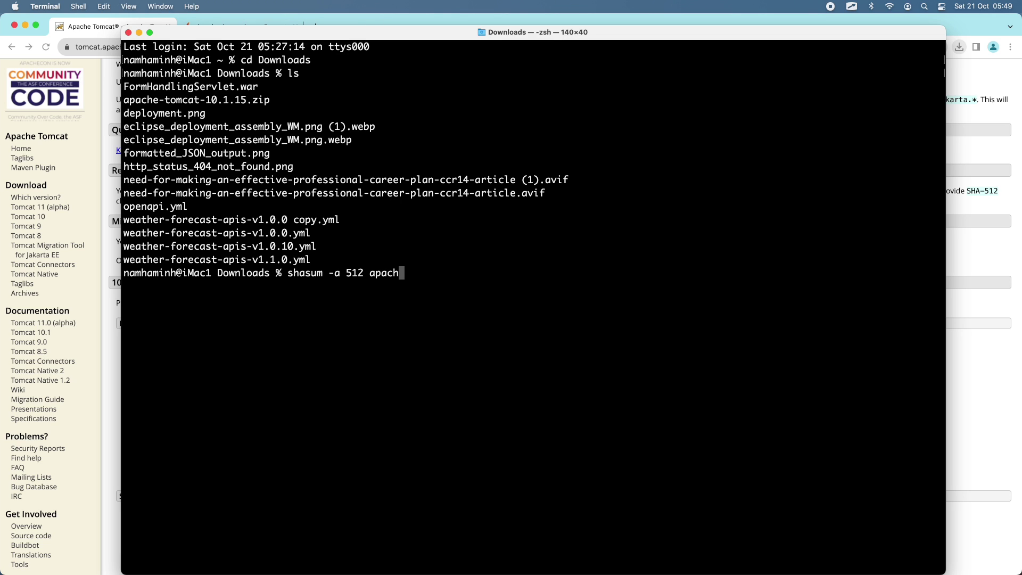
pyautogui.press('Tab')
pyautogui.press('Return')
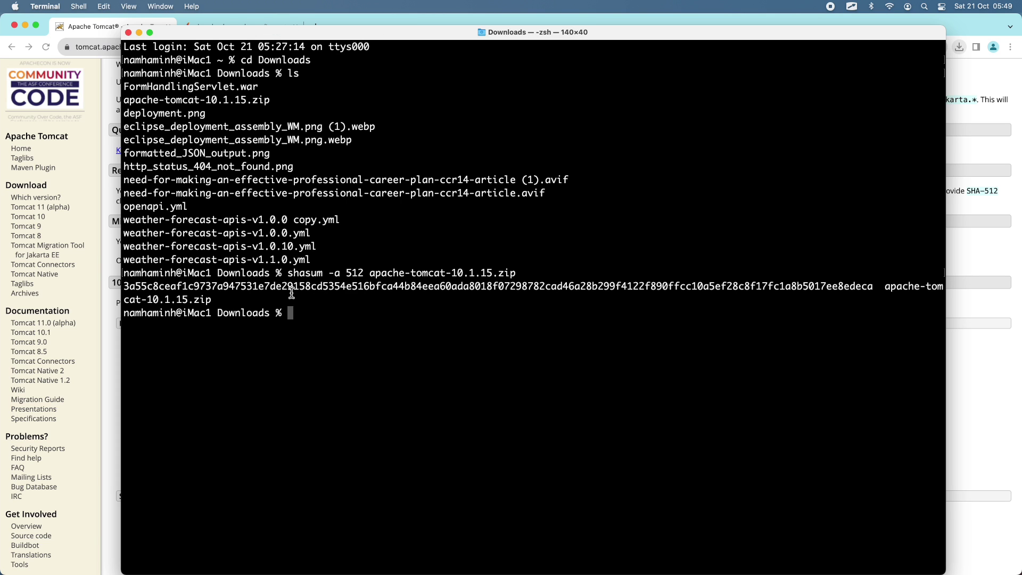
# - Select the printed SHA-512 hash and compare it with Chrome's published .sha512 checksum
pyautogui.moveTo(215, 299); pyautogui.dragTo(117, 288)
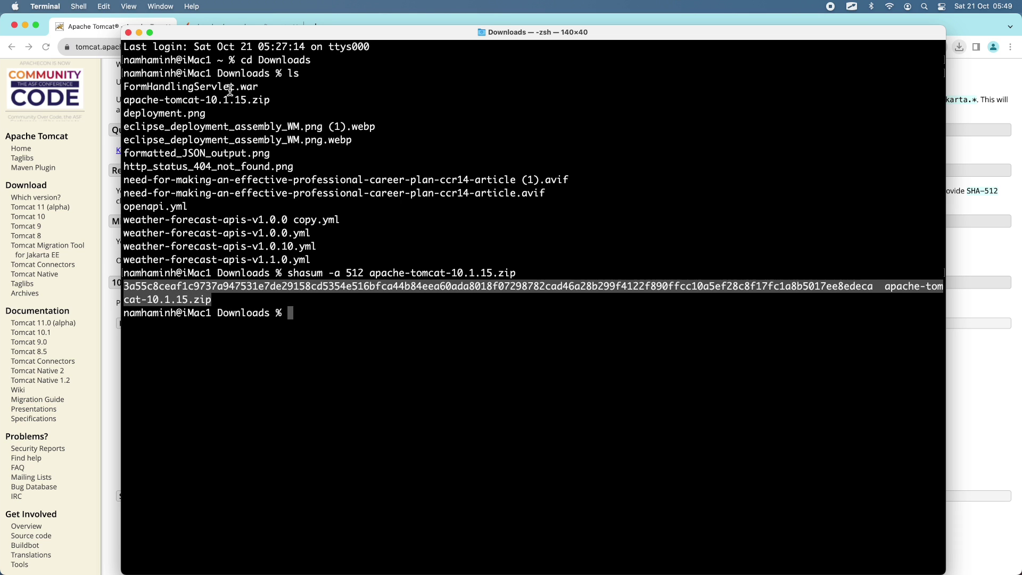
pyautogui.moveTo(212, 40); pyautogui.dragTo(283, 61)
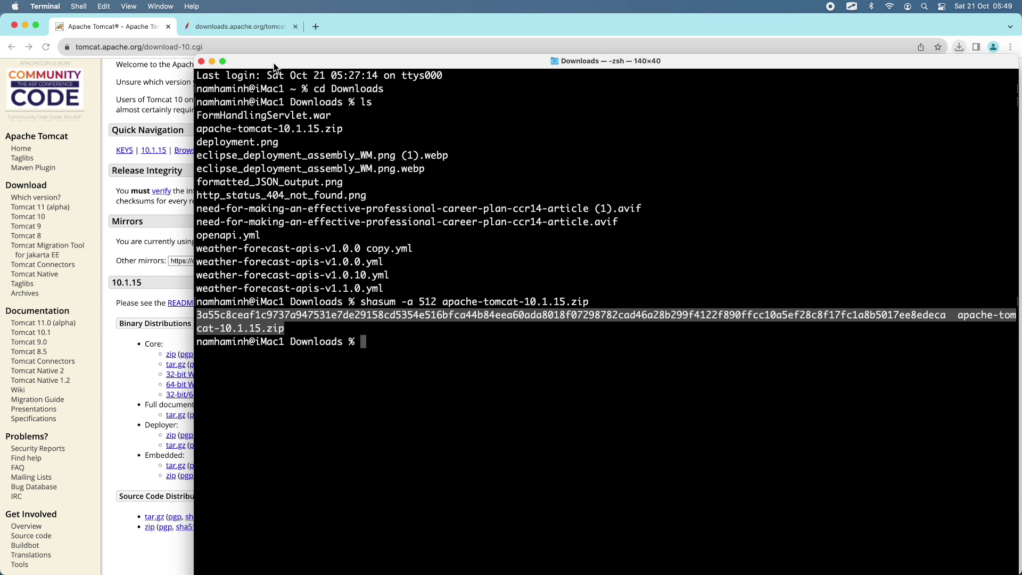
pyautogui.click(224, 26)
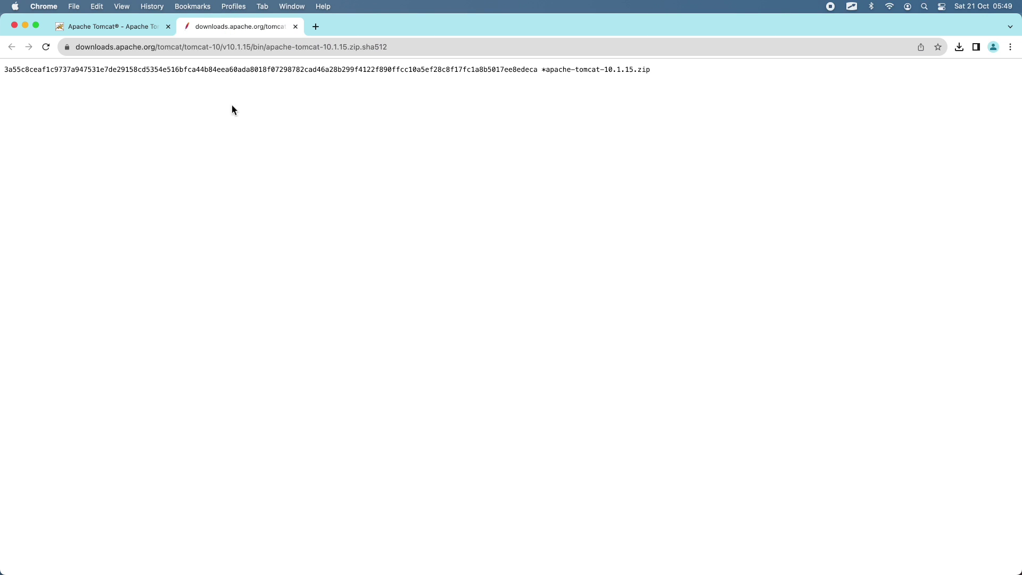
# - Bring Terminal back, positioned just below the published checksum line
pyautogui.press('super+Tab')
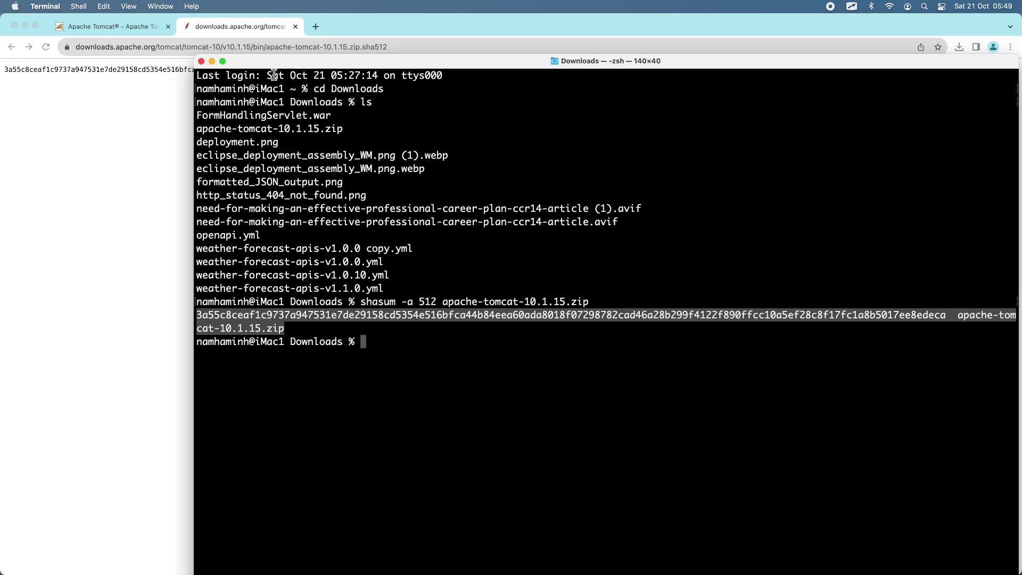
pyautogui.moveTo(274, 59); pyautogui.dragTo(183, 116)
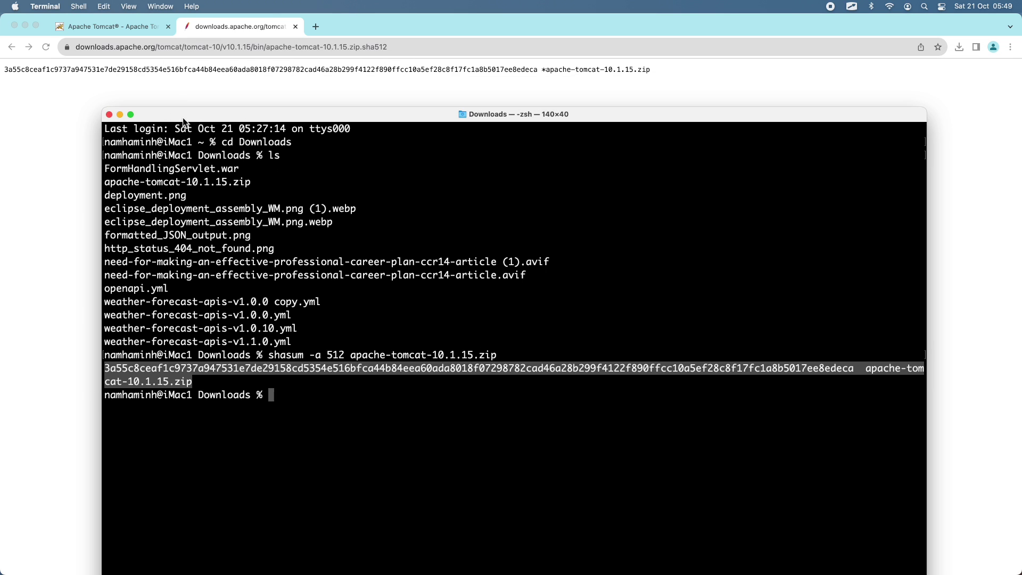
pyautogui.moveTo(193, 117); pyautogui.dragTo(228, 68)
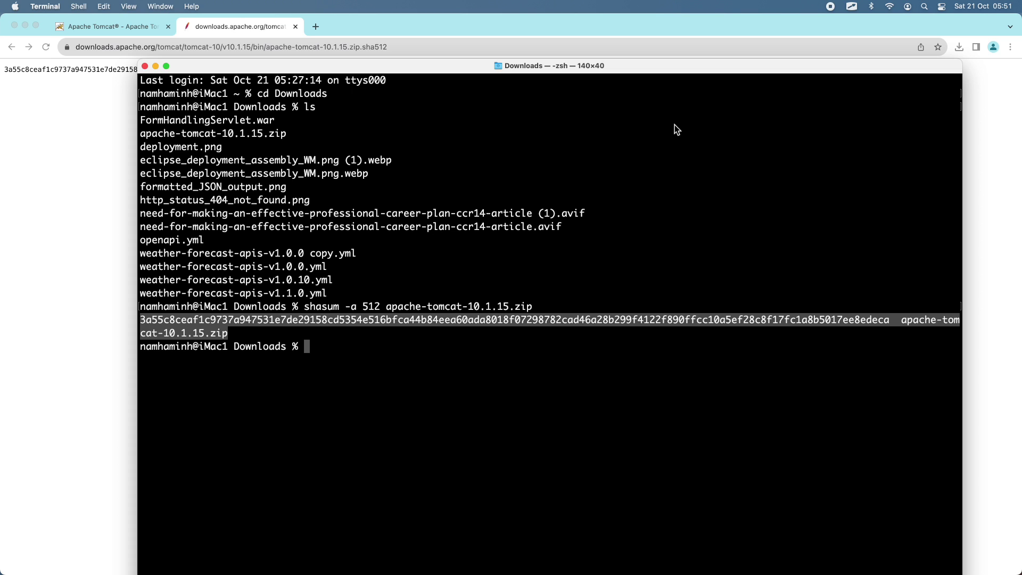
pyautogui.click(332, 349)
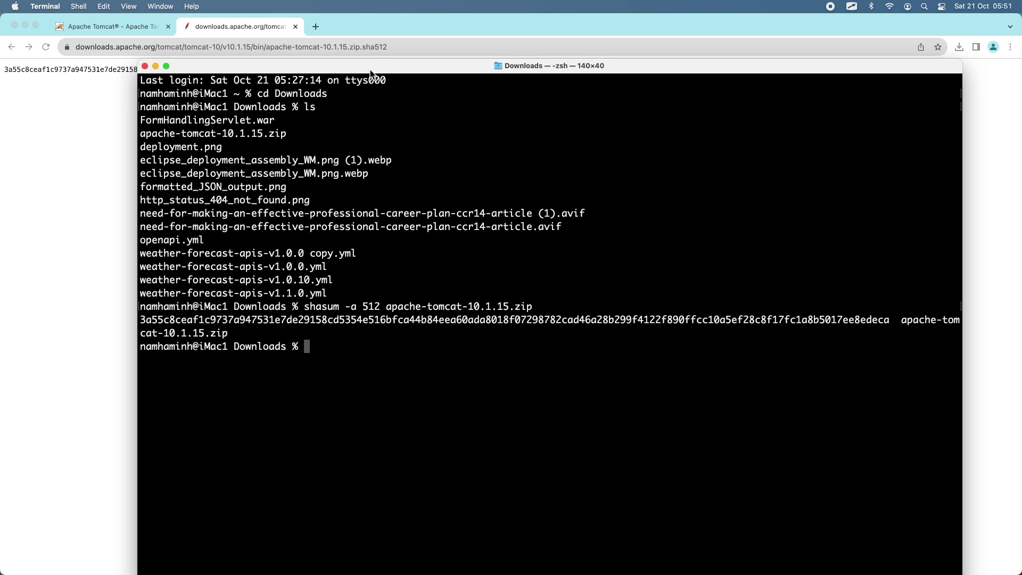
pyautogui.moveTo(370, 69); pyautogui.dragTo(371, 52)
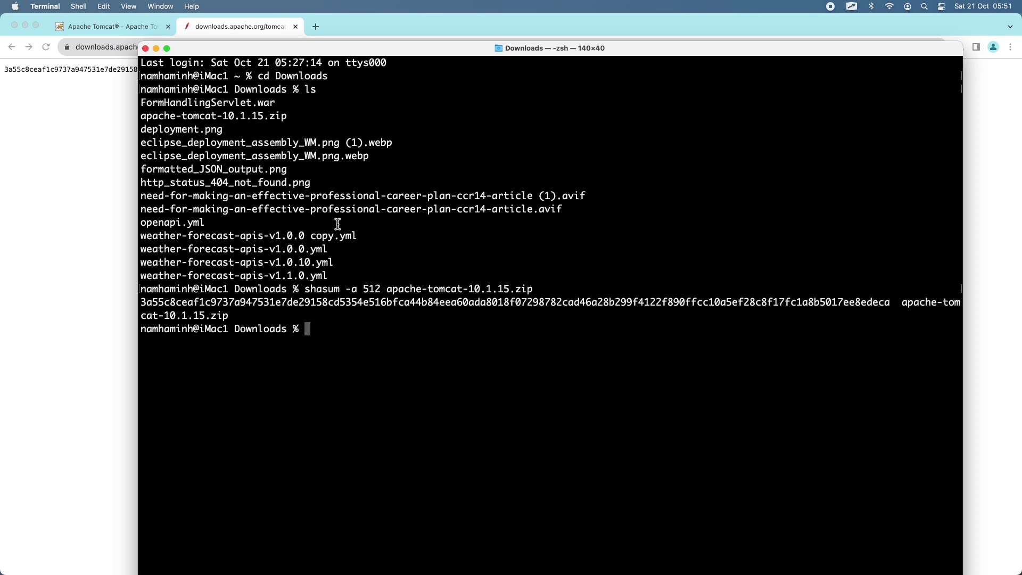
pyautogui.write('cd')
# - Extract apache-tomcat-10.1.15.zip into the home folder with tar -xf ... -C $HOME
pyautogui.press('BackSpace')
pyautogui.press('BackSpace')
pyautogui.press('BackSpace')
pyautogui.write('tar -xf apa')
pyautogui.press('Tab')
pyautogui.write('-C ')
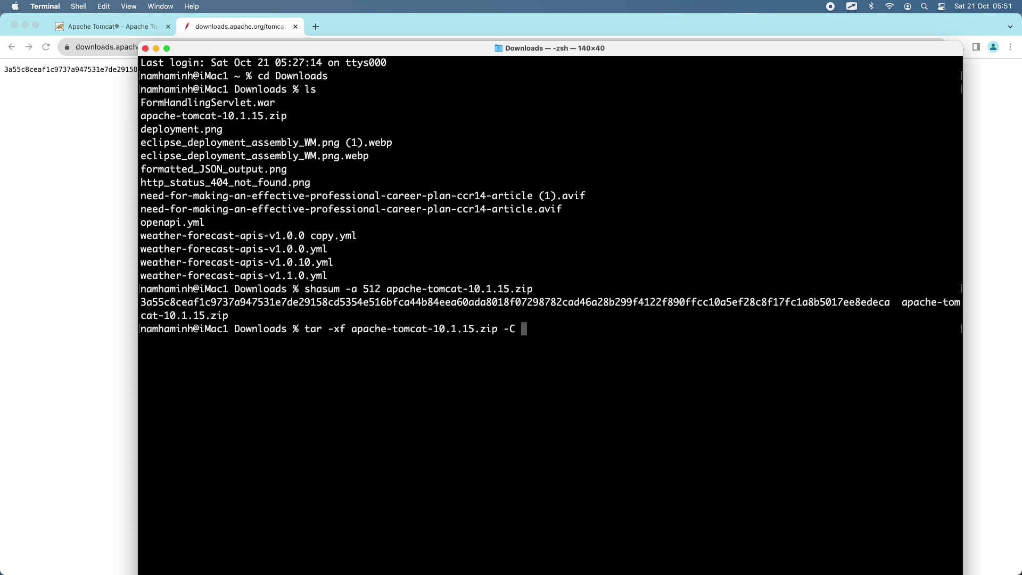
pyautogui.write('$HOME')
pyautogui.press('Return')
# - Go to the home folder, list it to find apache-tomcat-10.1.15, then clear the screen
pyautogui.write('cd $HOME')
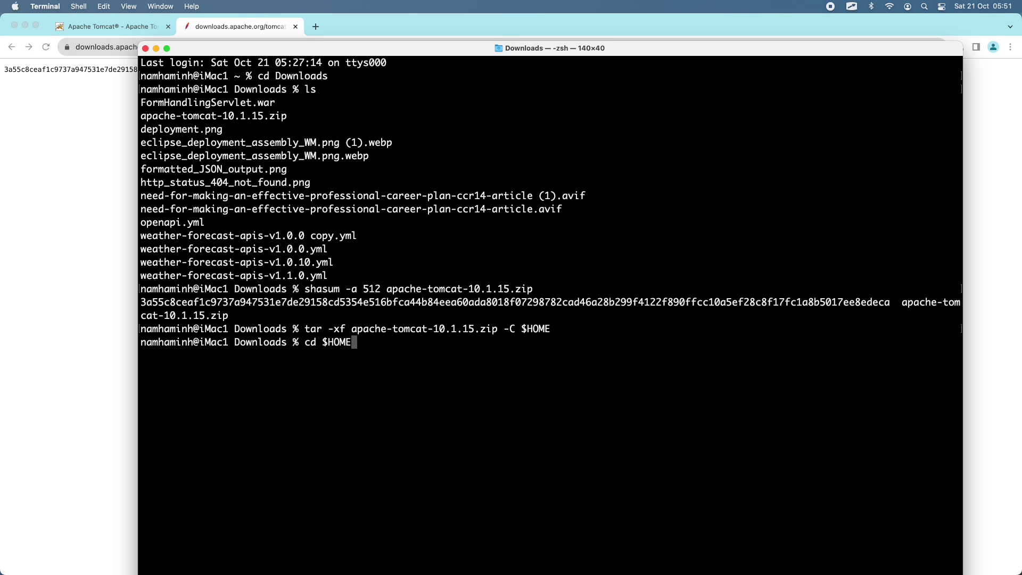
pyautogui.press('Return')
pyautogui.write('ls')
pyautogui.press('Return')
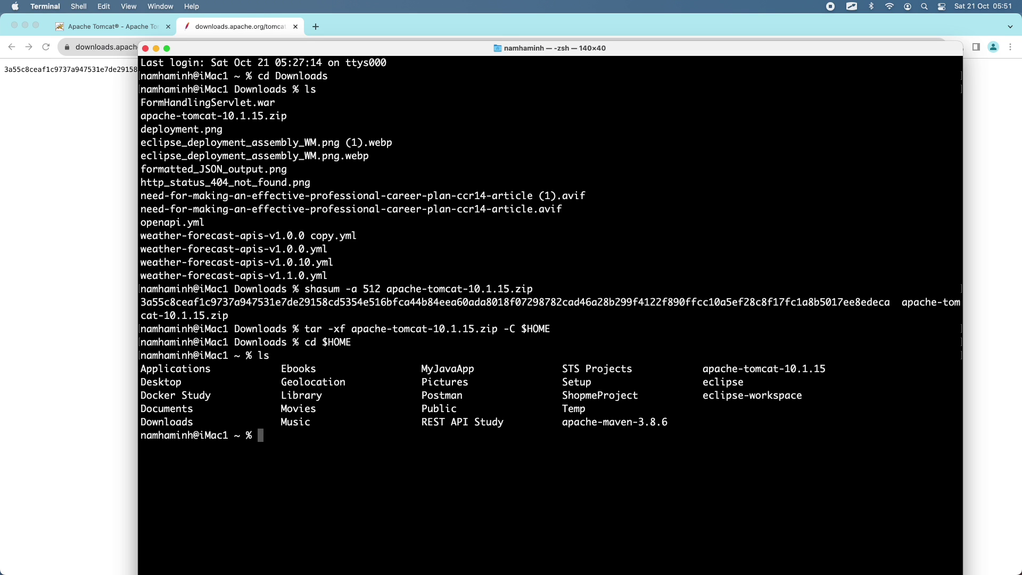
pyautogui.moveTo(363, 53); pyautogui.dragTo(333, 26)
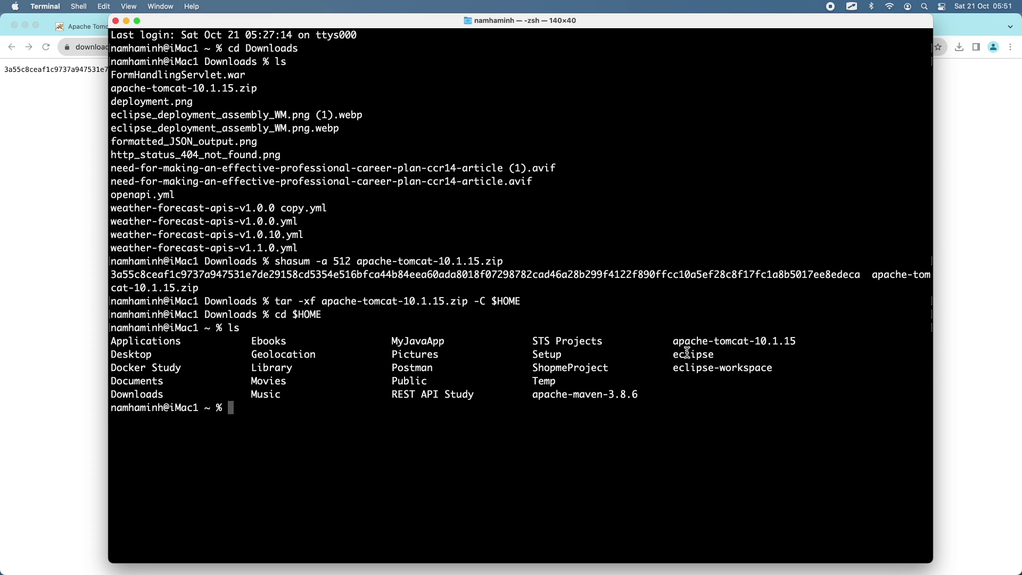
pyautogui.moveTo(674, 343); pyautogui.dragTo(802, 341)
pyautogui.click(623, 406)
pyautogui.write('clear')
pyautogui.press('Return')
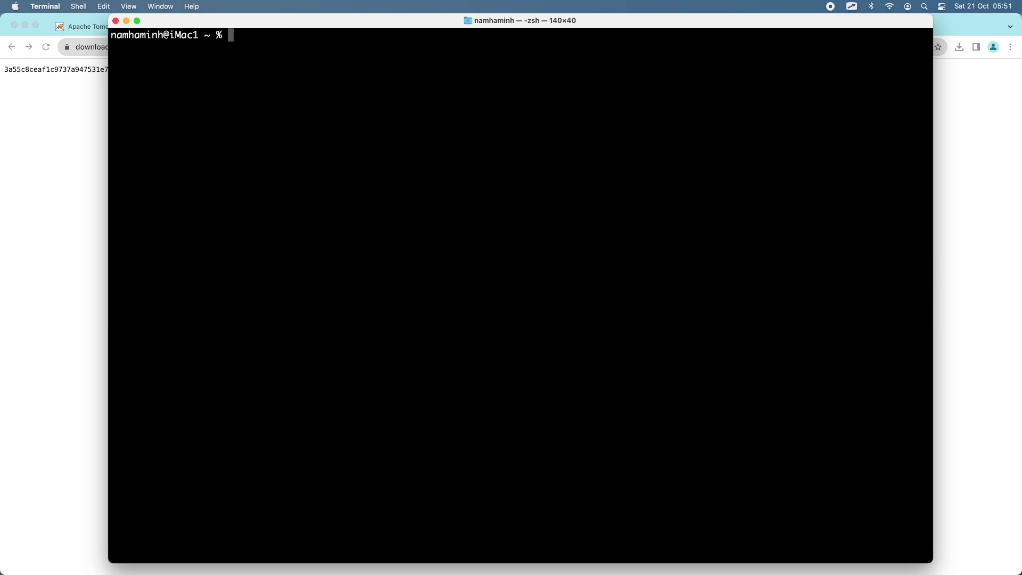
# - Enter the apache-tomcat-10.1.15 folder and list its contents
pyautogui.write('cd apache-tom')
pyautogui.press('Tab')
pyautogui.press('Return')
pyautogui.write('ls')
pyautogui.press('Return')
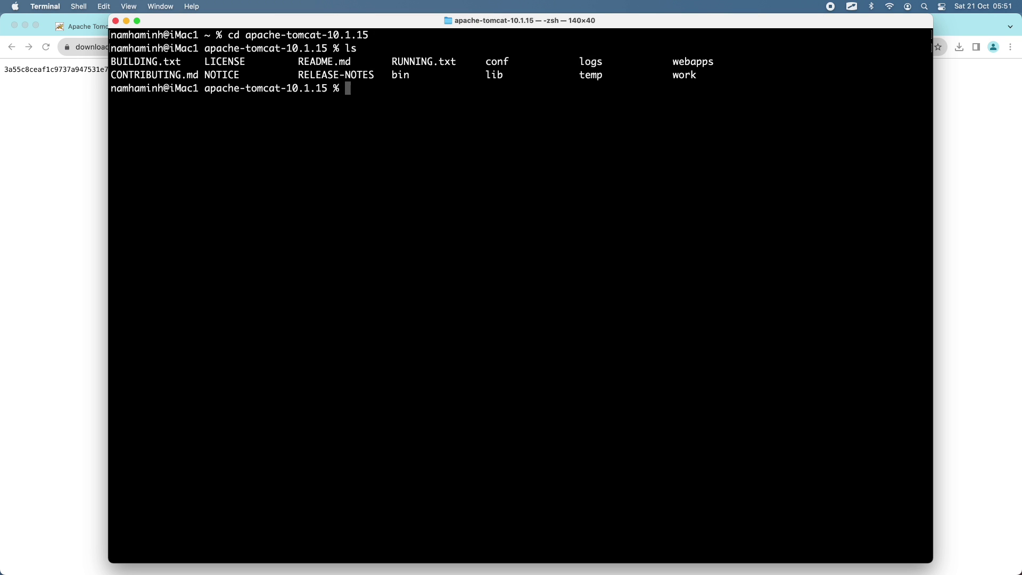
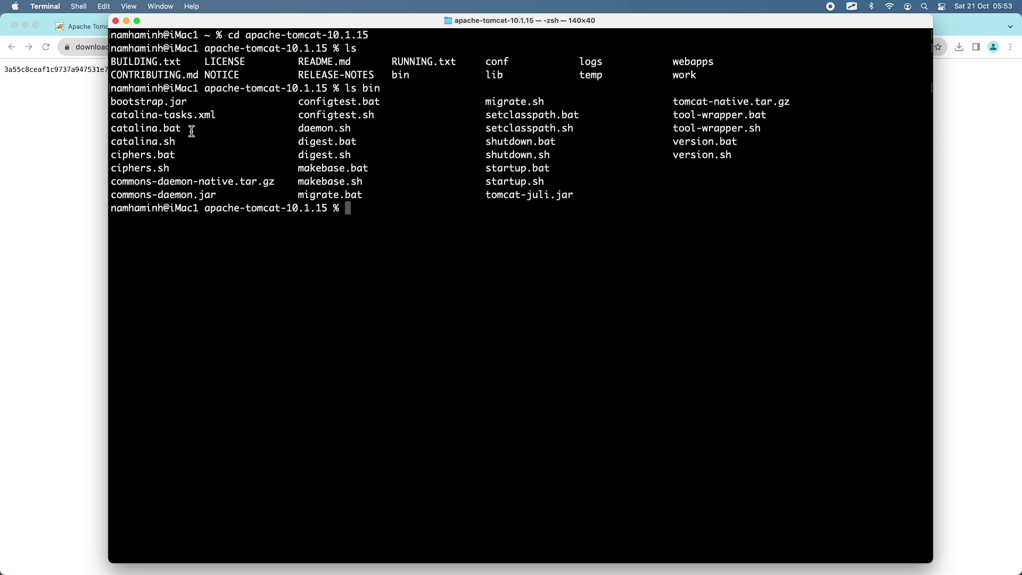
# - Mark catalina.sh and startup.sh, then list the conf folder and underline tomcat-users.xml
pyautogui.moveTo(109, 136)
pyautogui.mouseDown()
pyautogui.moveTo(143, 153)
pyautogui.moveTo(188, 145)
pyautogui.moveTo(106, 136)
pyautogui.moveTo(189, 145)
pyautogui.mouseUp()
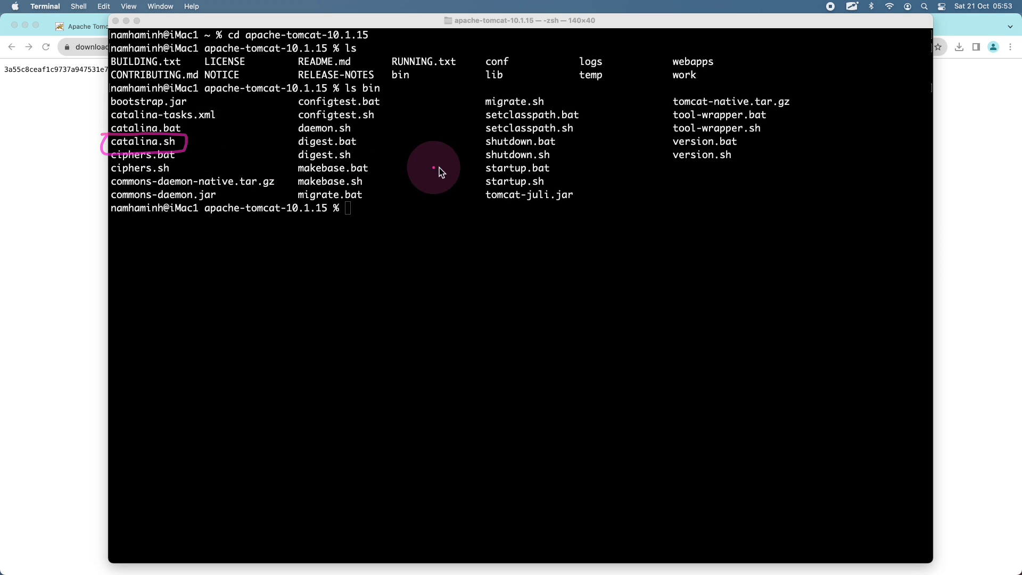
pyautogui.moveTo(476, 176)
pyautogui.mouseDown()
pyautogui.moveTo(557, 190)
pyautogui.moveTo(468, 171)
pyautogui.moveTo(468, 146)
pyautogui.moveTo(531, 167)
pyautogui.moveTo(558, 157)
pyautogui.moveTo(554, 146)
pyautogui.moveTo(479, 154)
pyautogui.mouseUp()
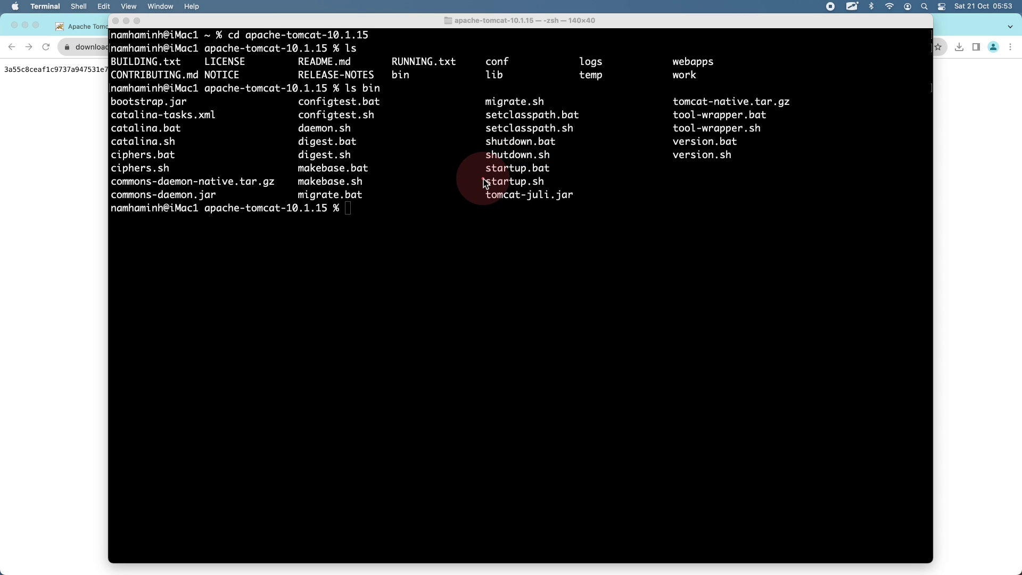
pyautogui.press('Escape')
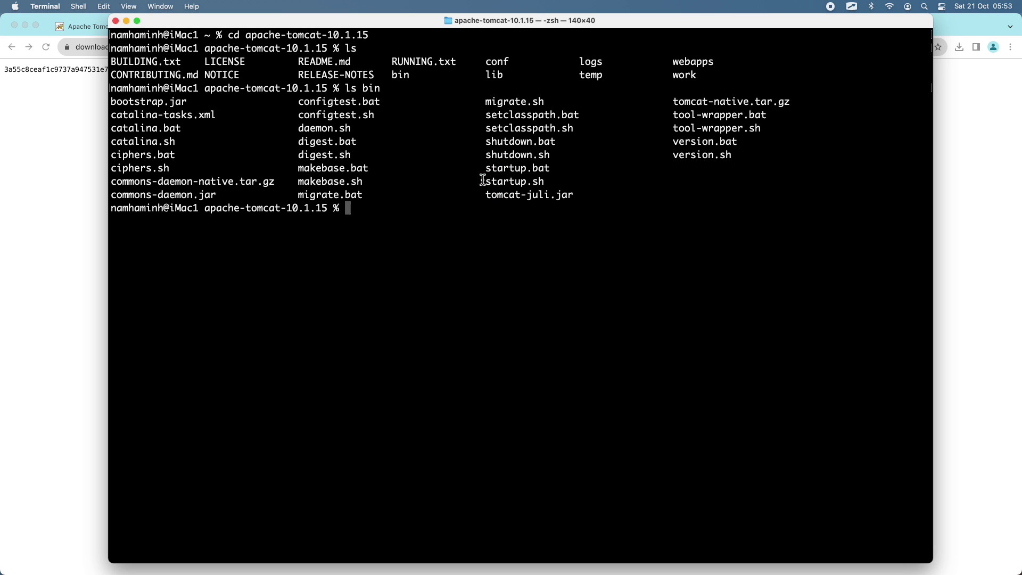
pyautogui.write('ls conf')
pyautogui.press('Return')
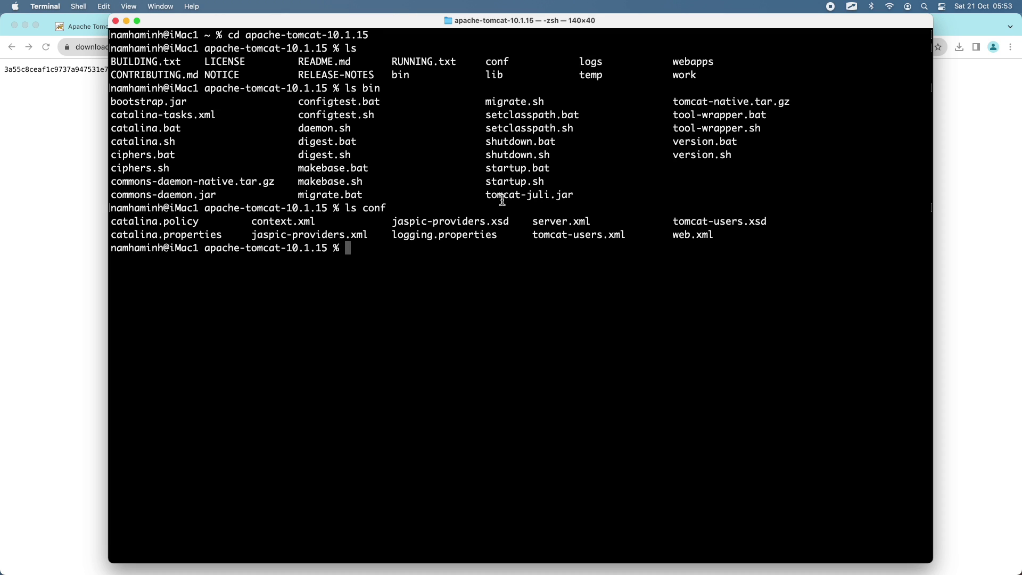
pyautogui.moveTo(527, 240)
pyautogui.mouseDown()
pyautogui.moveTo(643, 237)
pyautogui.moveTo(554, 226)
pyautogui.moveTo(530, 240)
pyautogui.mouseUp()
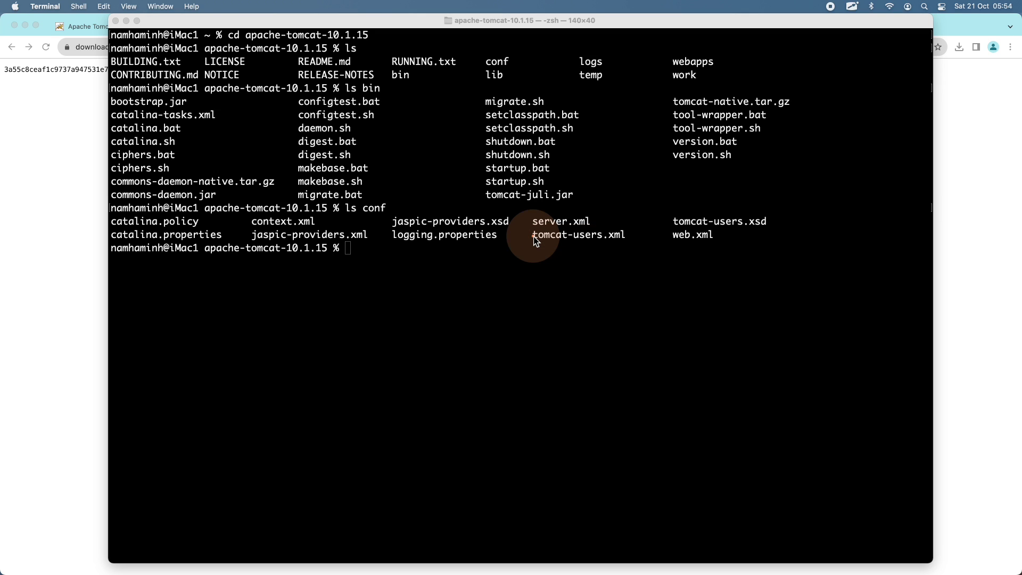
pyautogui.click(533, 236)
# - List the jar files in lib and the deployed web apps in webapps
pyautogui.write('ls lib')
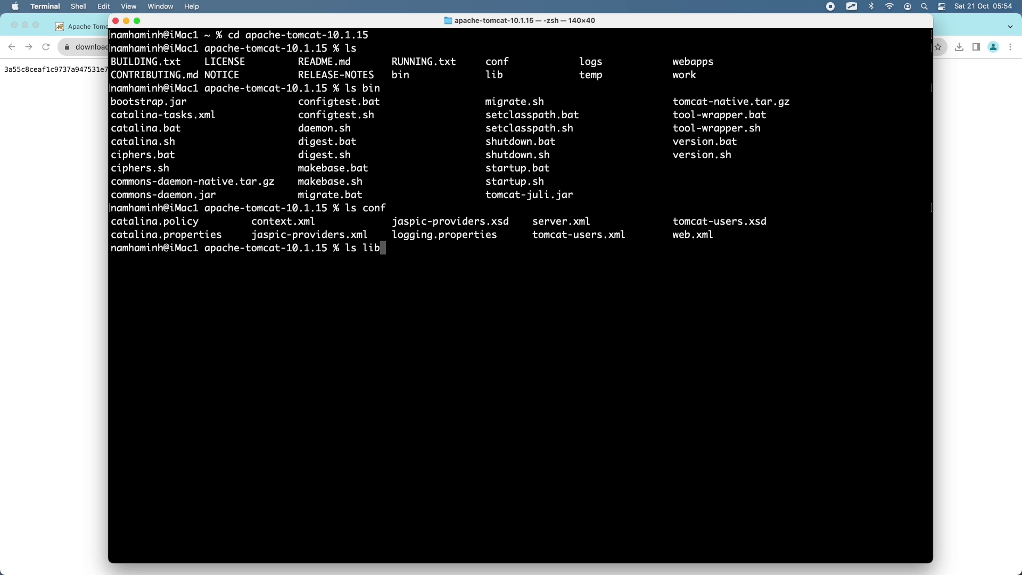
pyautogui.press('Return')
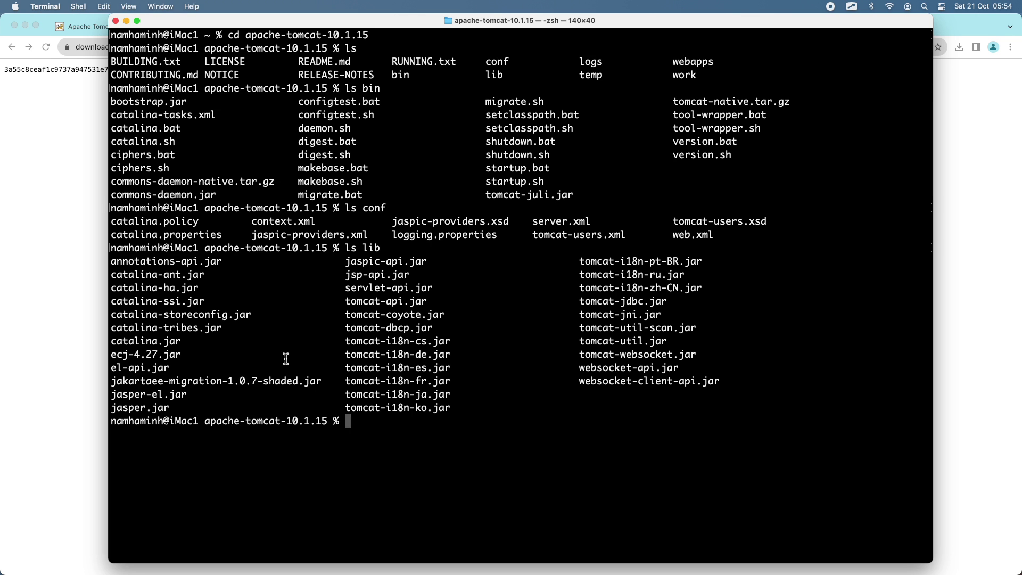
pyautogui.write('ls webapps')
pyautogui.press('Return')
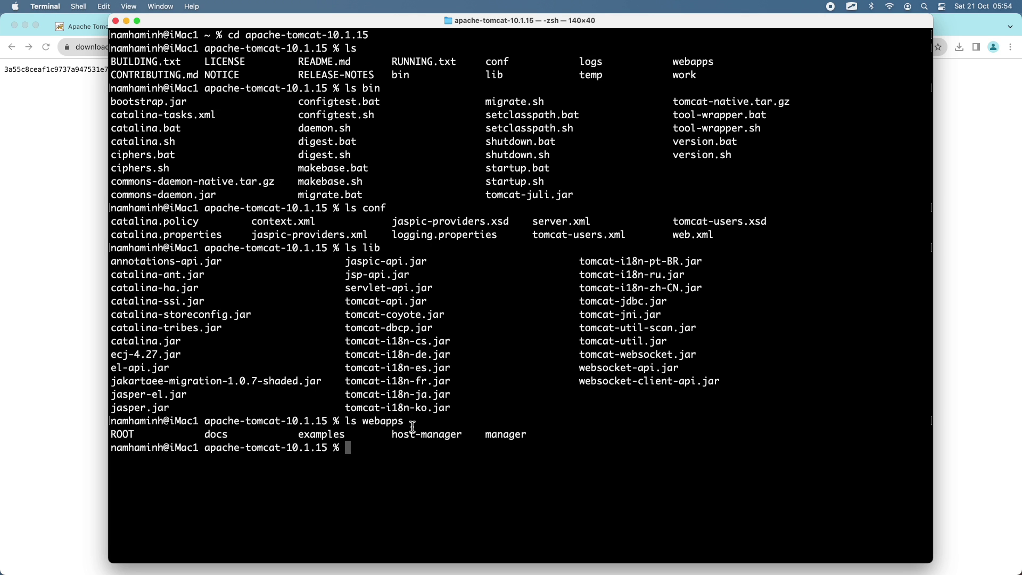
# - List the logs folder, which turns out to be empty
pyautogui.write('ls logs')
pyautogui.press('Return')
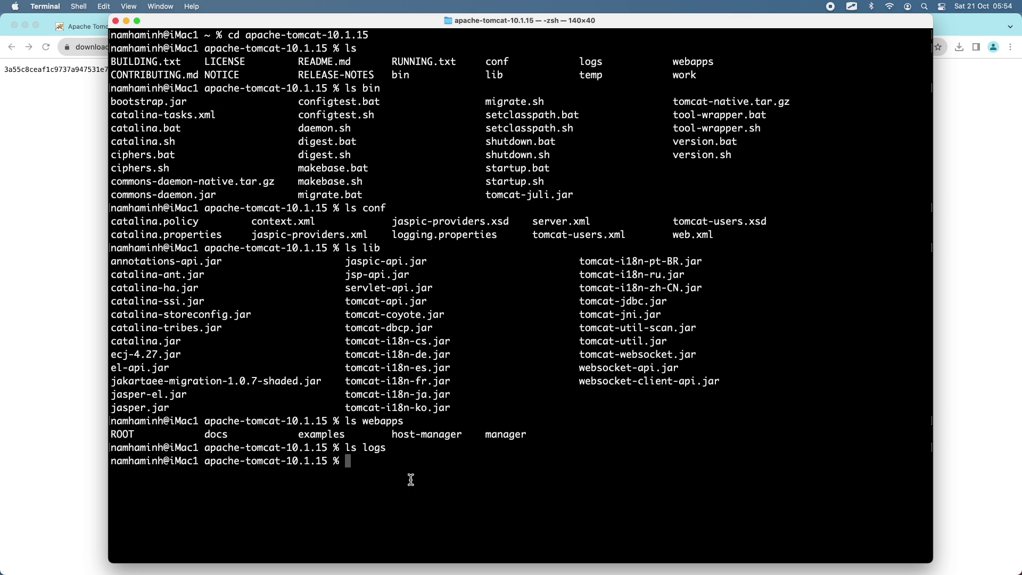
pyautogui.scroll(5, 410, 480)
pyautogui.scroll(-5, 410, 479)
# - Clear the screen, cd into bin and list its scripts, highlighting catalina.sh
pyautogui.write('clear')
pyautogui.press('Return')
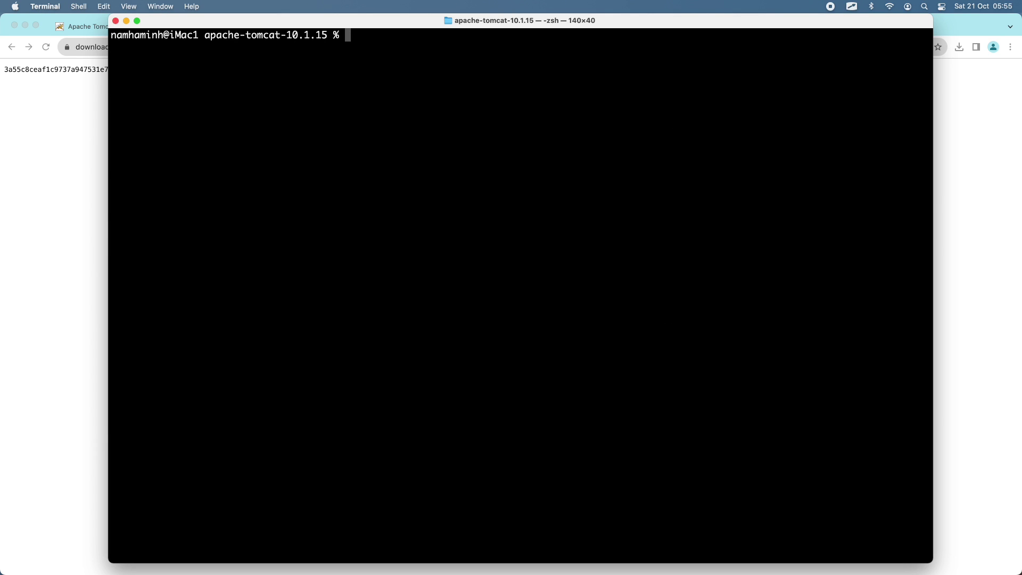
pyautogui.write('cd bin')
pyautogui.press('Return')
pyautogui.write('ls')
pyautogui.press('Return')
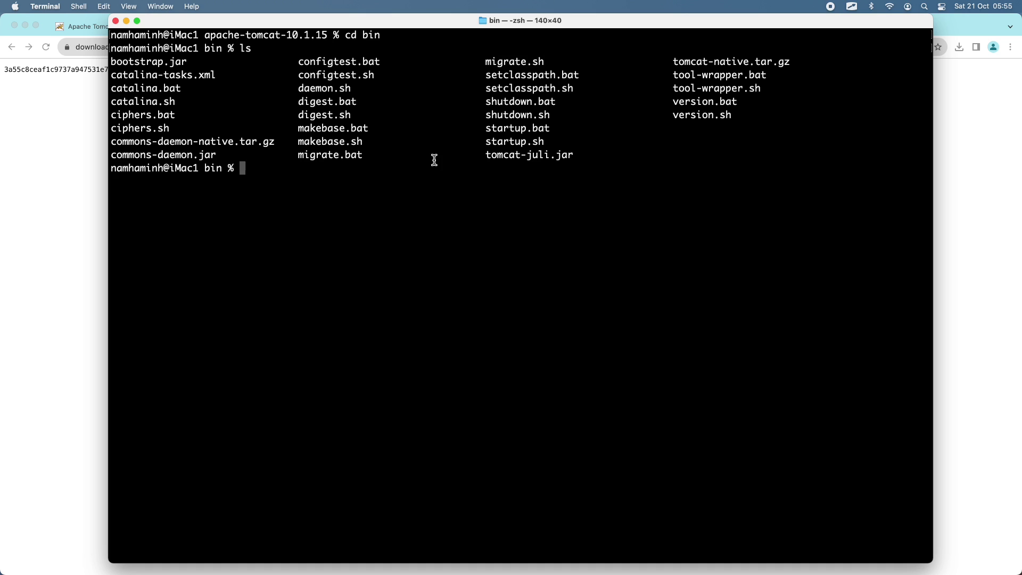
pyautogui.moveTo(111, 101); pyautogui.dragTo(186, 101)
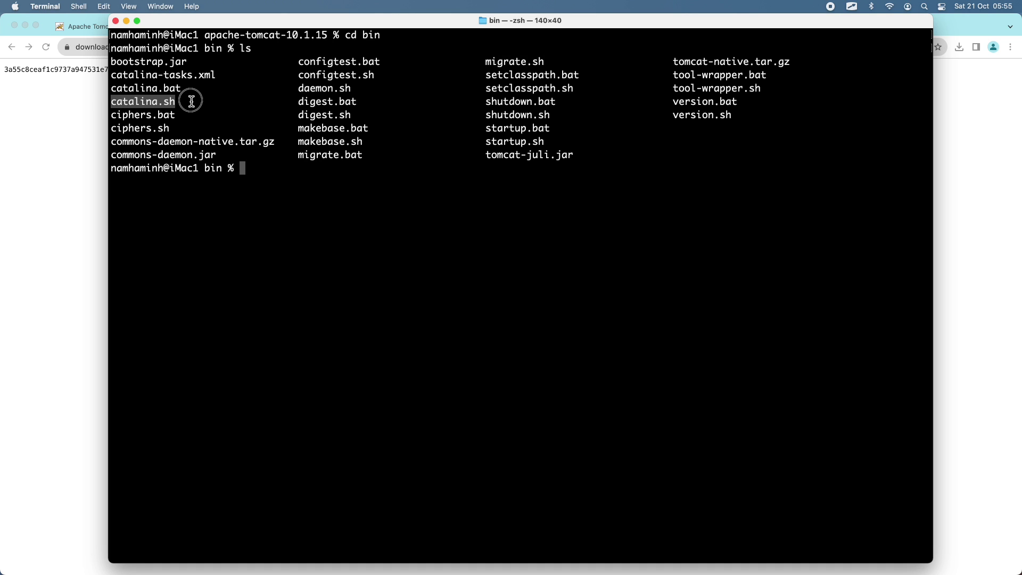
pyautogui.click(251, 168)
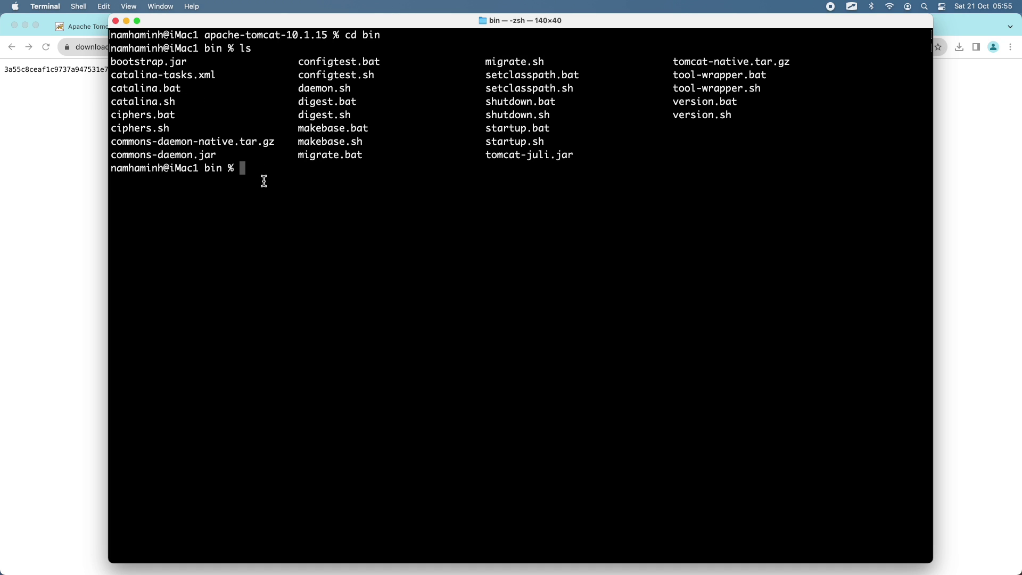
# - Run sh catalina.sh to show its usage help, noting start and version, then clear
pyautogui.write('sh catalina.sh')
pyautogui.press('Return')
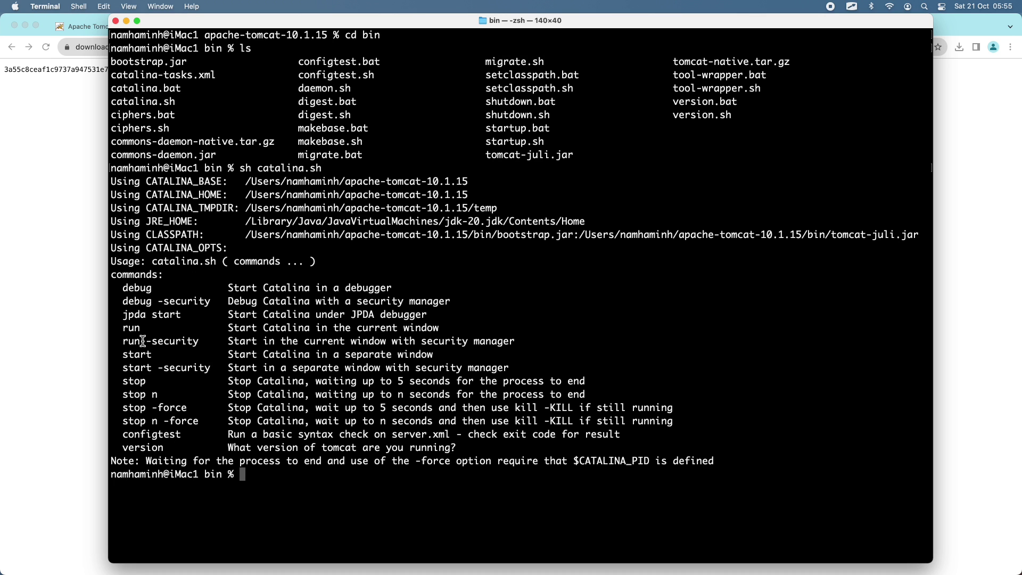
pyautogui.moveTo(123, 354); pyautogui.dragTo(146, 382)
pyautogui.moveTo(124, 447); pyautogui.dragTo(165, 443)
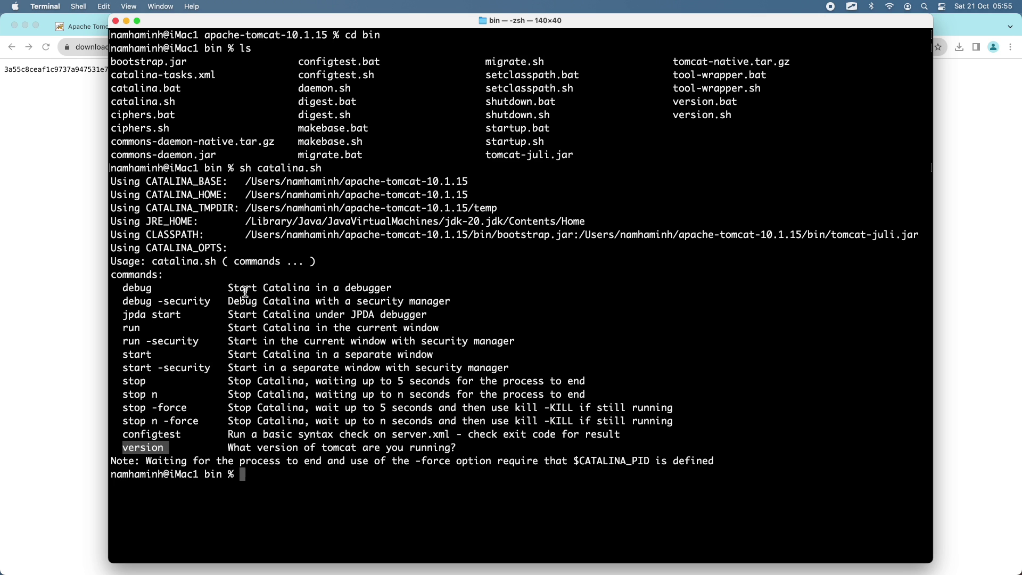
pyautogui.click(317, 321)
pyautogui.write('clear')
pyautogui.press('Return')
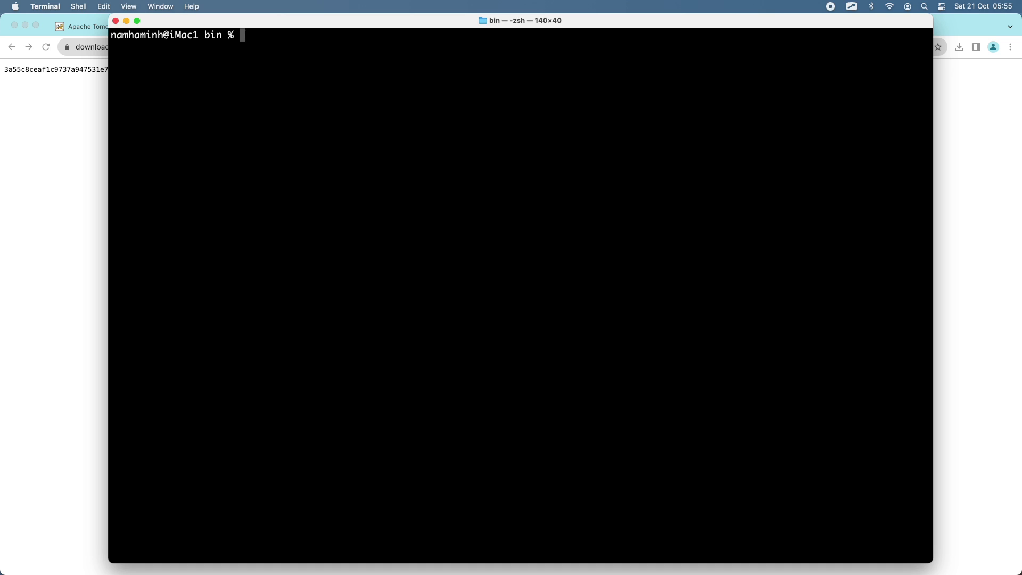
# - Start Tomcat with sh catalina.sh start and check the 'Tomcat started.' message and JRE_HOME
pyautogui.write('sh catalina.sh start')
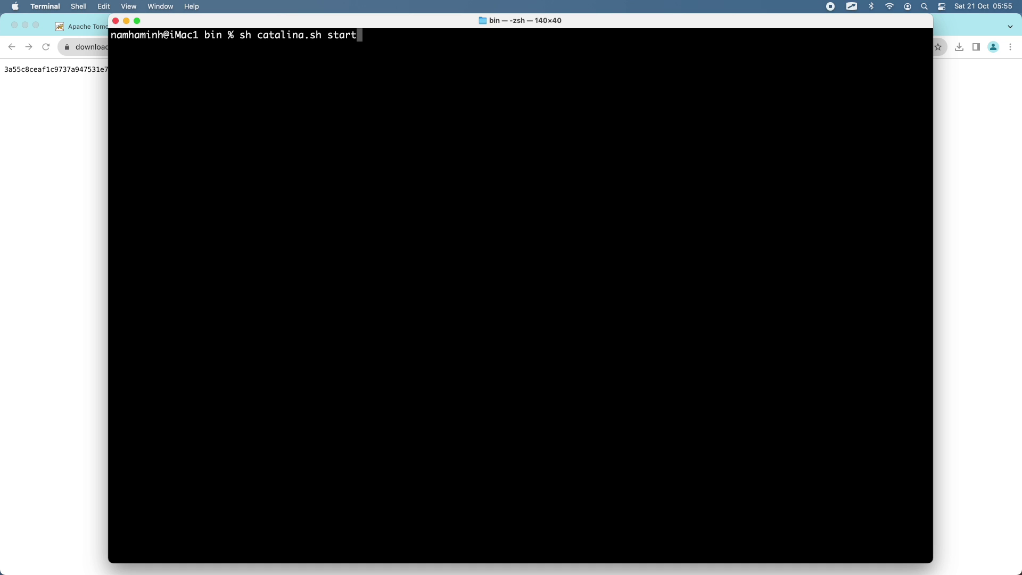
pyautogui.press('Return')
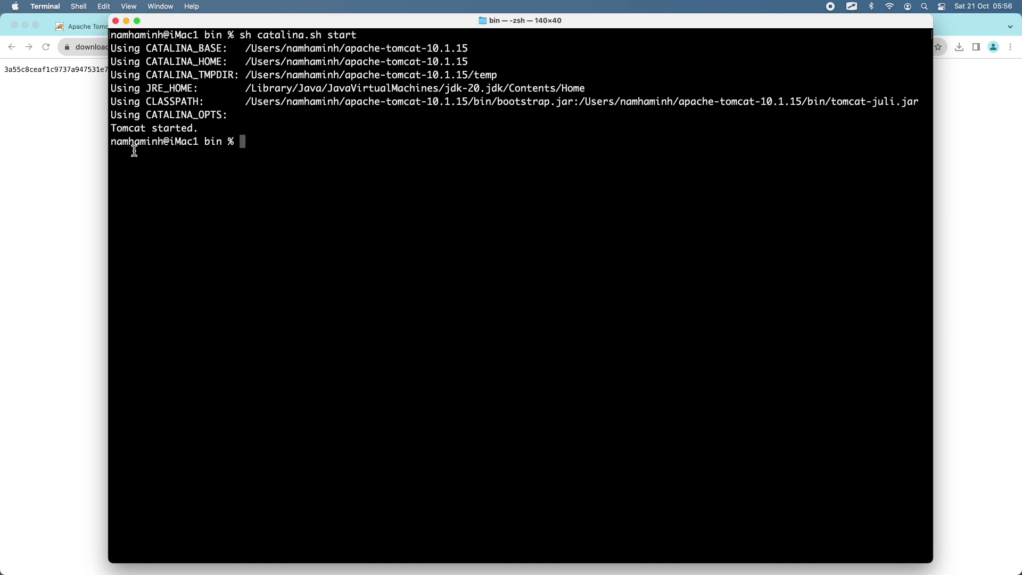
pyautogui.moveTo(201, 128); pyautogui.dragTo(101, 128)
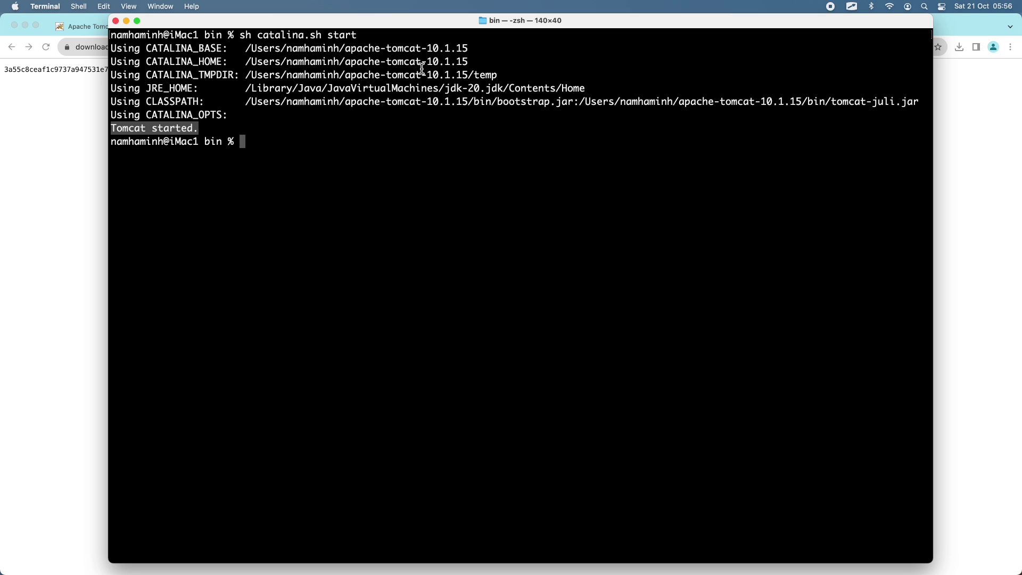
pyautogui.moveTo(445, 90); pyautogui.dragTo(614, 86)
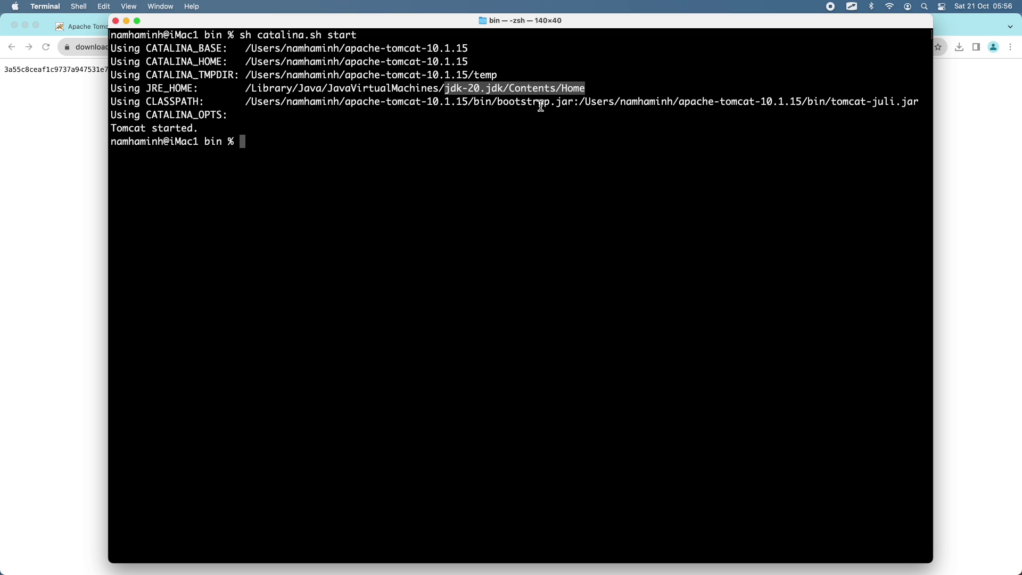
pyautogui.moveTo(338, 102); pyautogui.dragTo(472, 103)
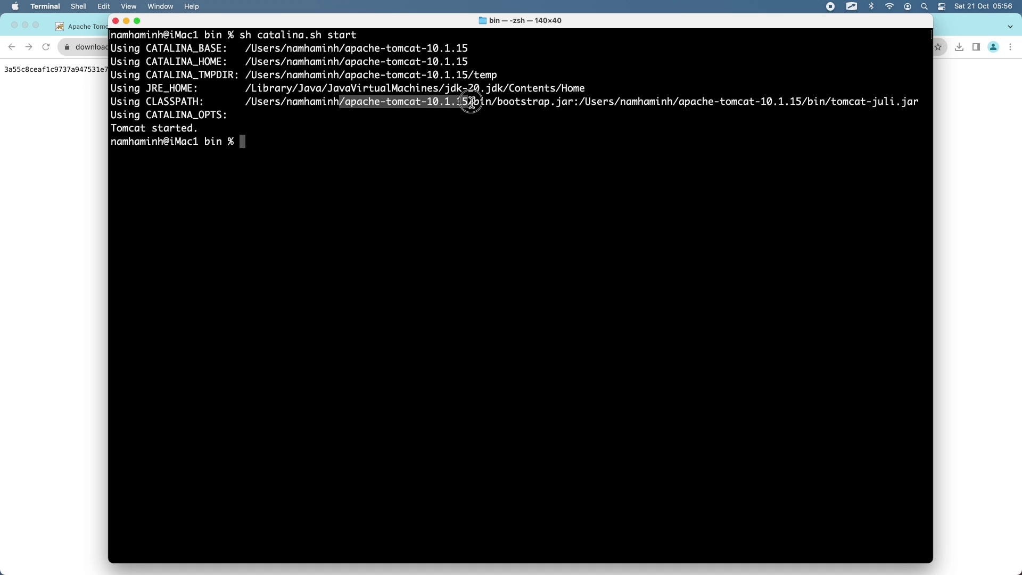
pyautogui.click(264, 146)
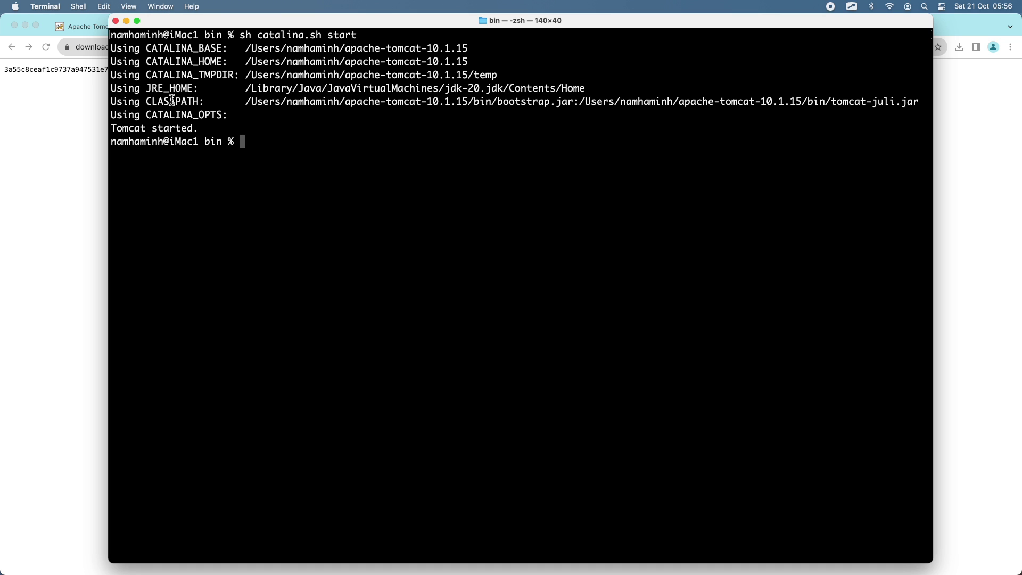
pyautogui.click(73, 124)
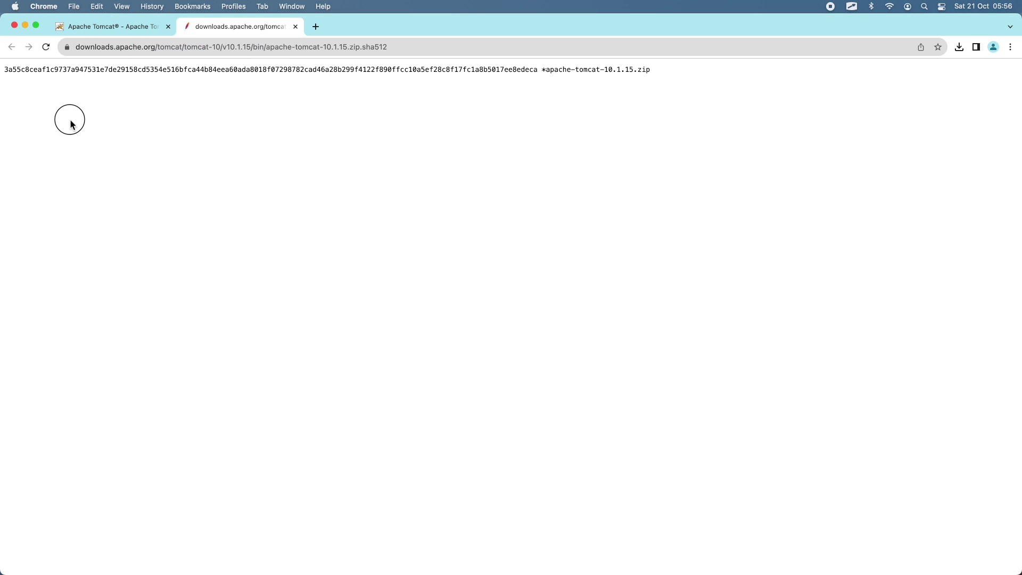
# - Load localhost:8080 in a new Chrome tab to see the Apache Tomcat/10.1.15 welcome page
pyautogui.click(316, 27)
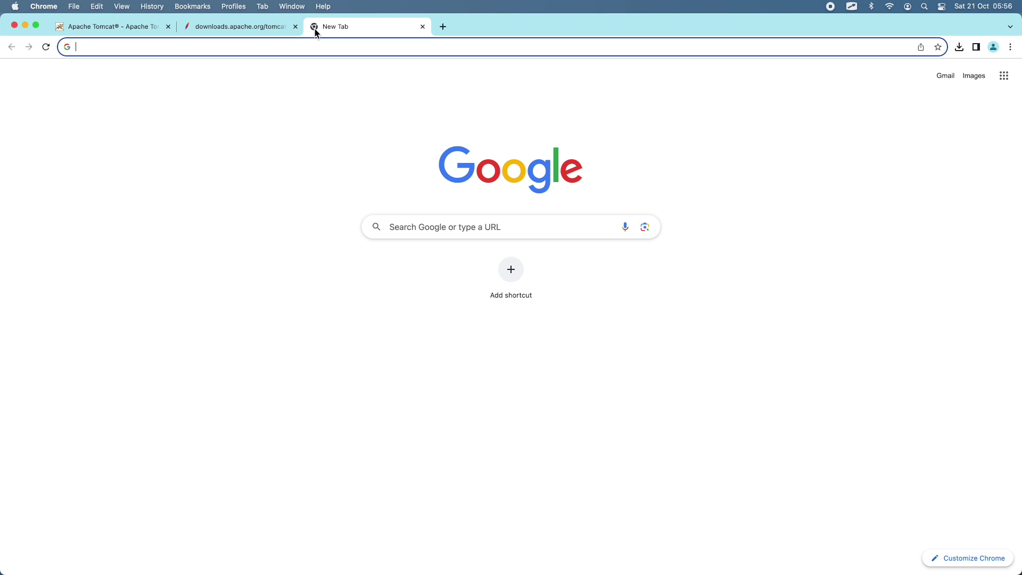
pyautogui.write('lo')
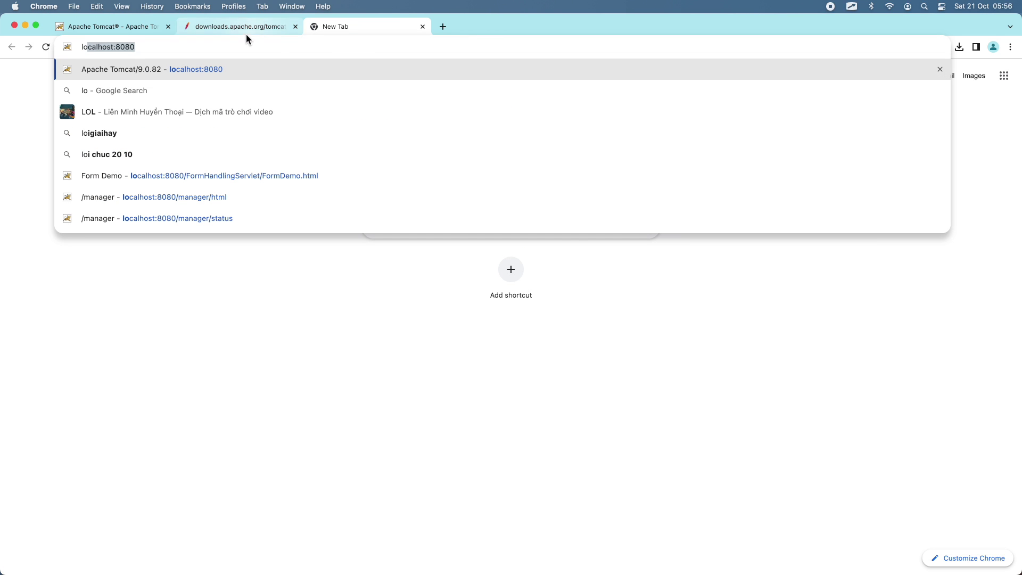
pyautogui.click(228, 44)
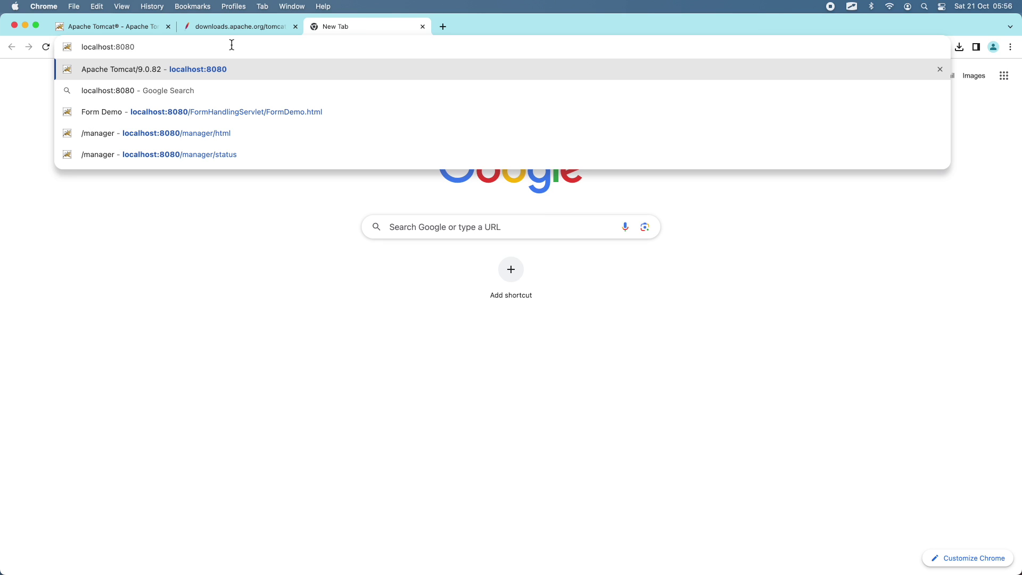
pyautogui.press('Return')
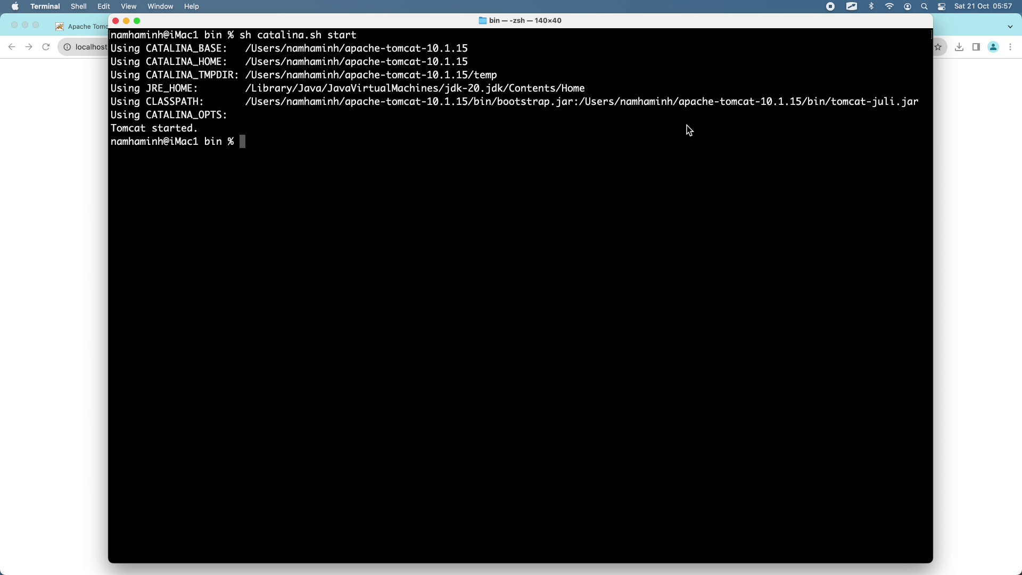
# - Stop Tomcat by turning the recalled start command into sh catalina.sh stop
pyautogui.press('Up')
pyautogui.press('BackSpace')
pyautogui.press('BackSpace')
pyautogui.press('BackSpace')
pyautogui.write('op')
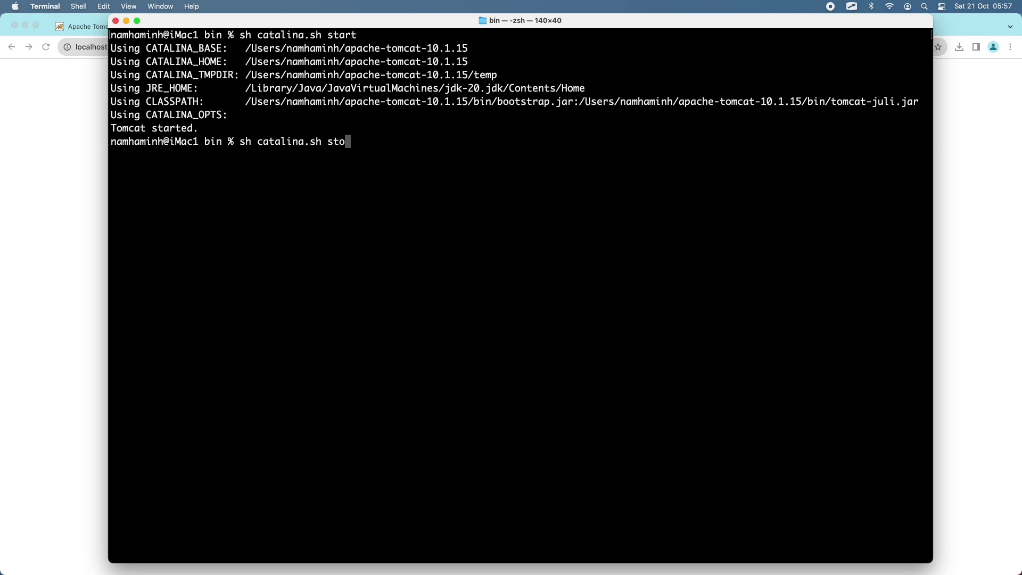
pyautogui.press('Return')
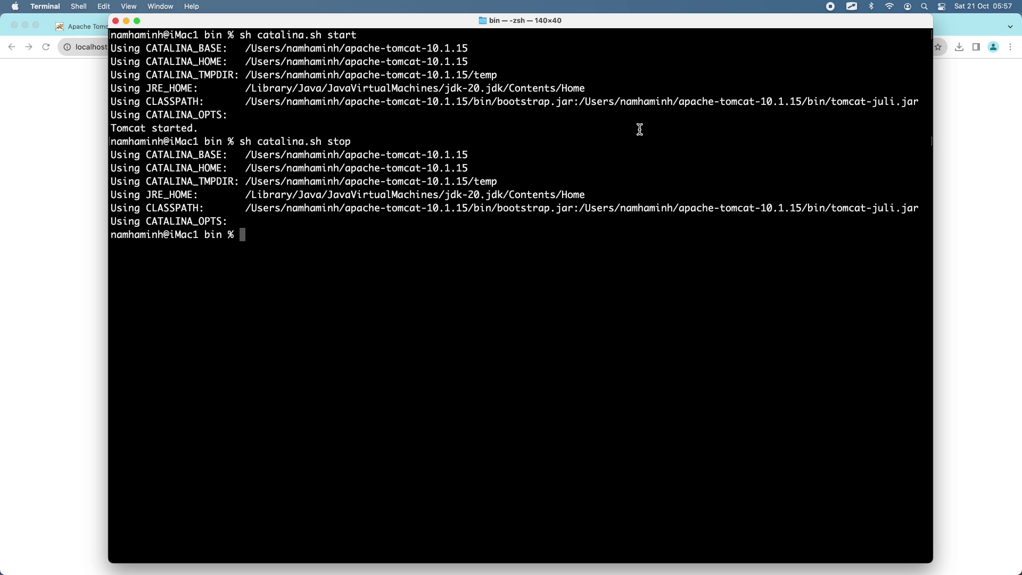
# - Reload localhost:8080 in Chrome to confirm the site can't be reached
pyautogui.click(39, 154)
pyautogui.click(163, 47)
pyautogui.press('Return')
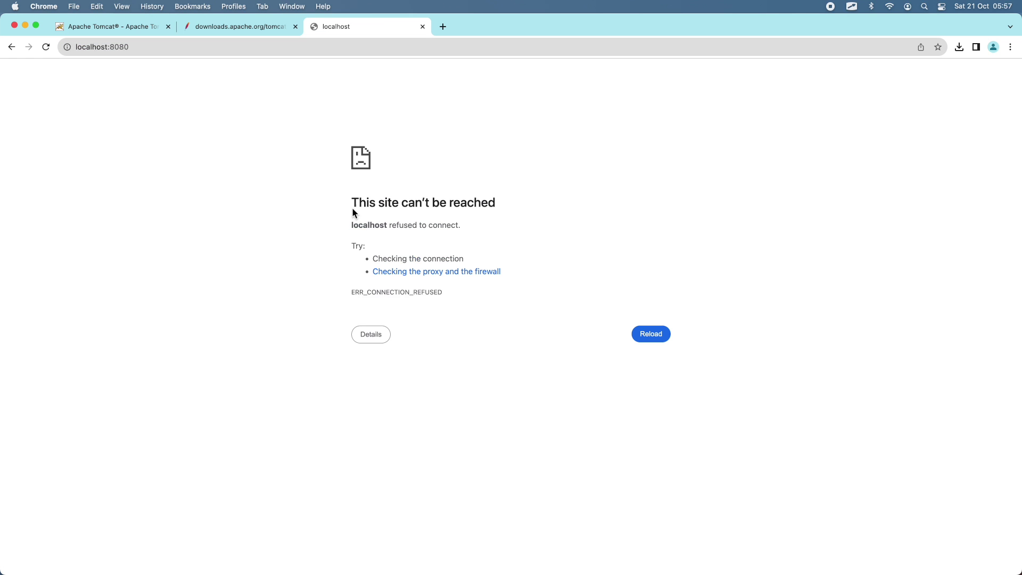
pyautogui.press('super+Tab')
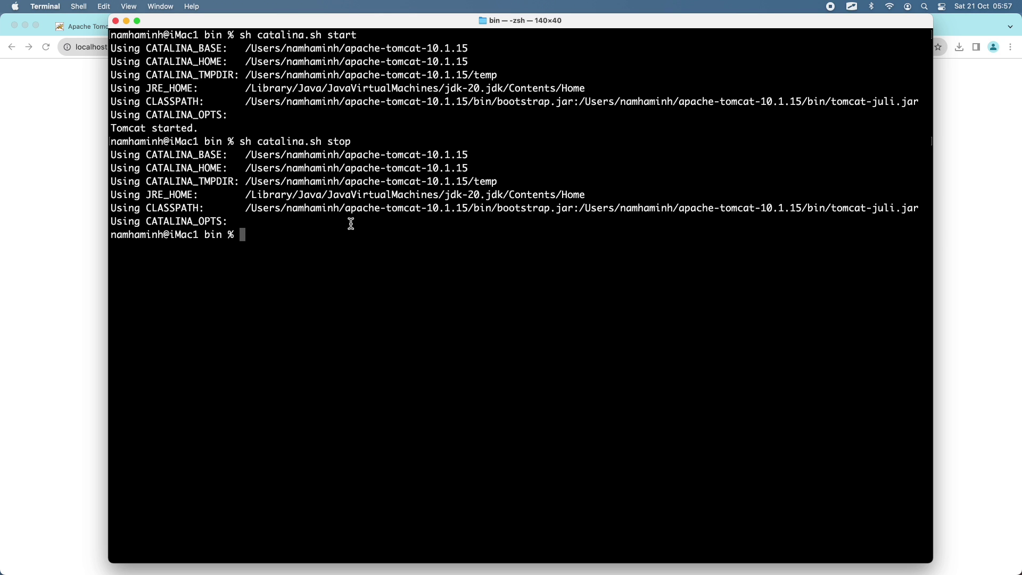
# - Try ./catalina.sh start, hit permission denied, and inspect catalina.sh's rw- permissions with ls -la
pyautogui.write('./catalina.sh start')
pyautogui.press('Return')
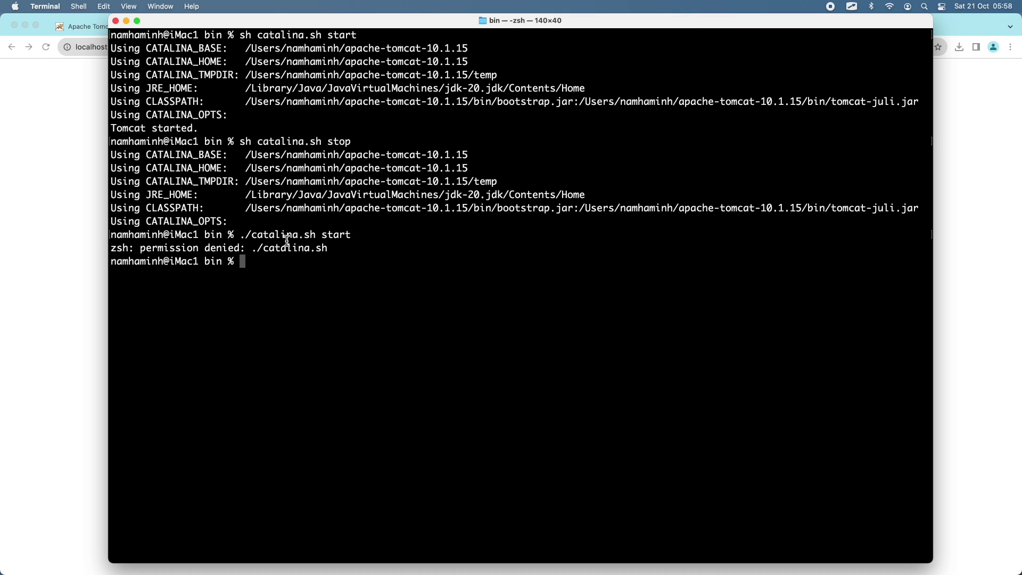
pyautogui.write('lss')
pyautogui.press('BackSpace')
pyautogui.write('-la')
pyautogui.press('Return')
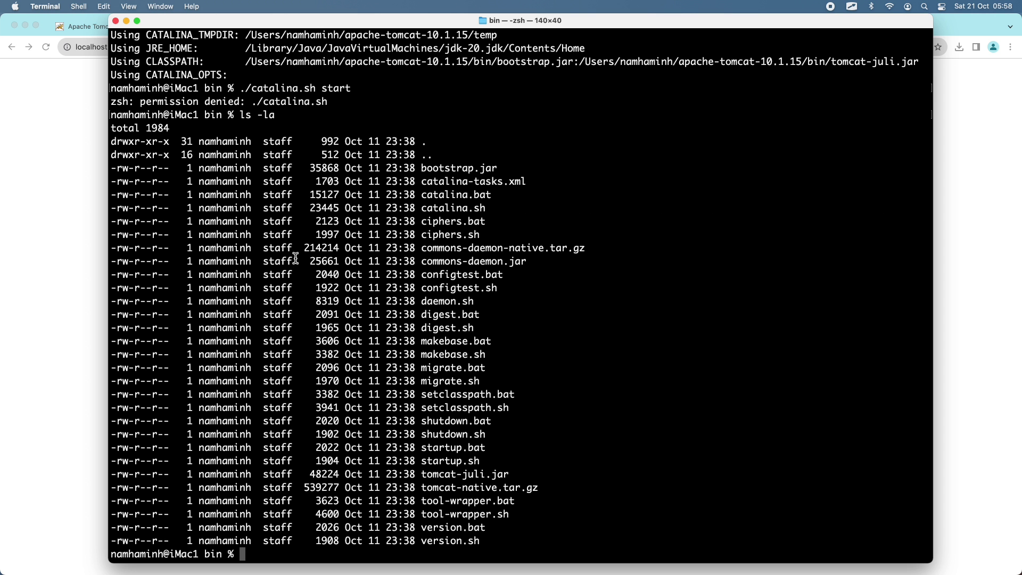
pyautogui.click(133, 209)
pyautogui.moveTo(119, 209); pyautogui.dragTo(133, 209)
pyautogui.moveTo(498, 209); pyautogui.dragTo(117, 209)
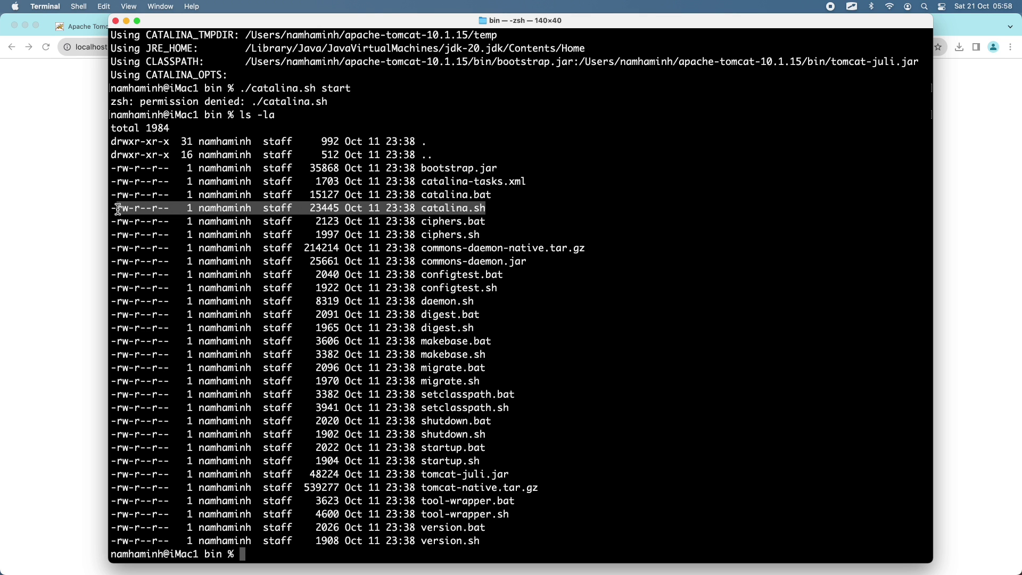
# - Give catalina.sh owner execute rights with chmod u+x and verify rwx via ls -la
pyautogui.write('clear')
pyautogui.press('Return')
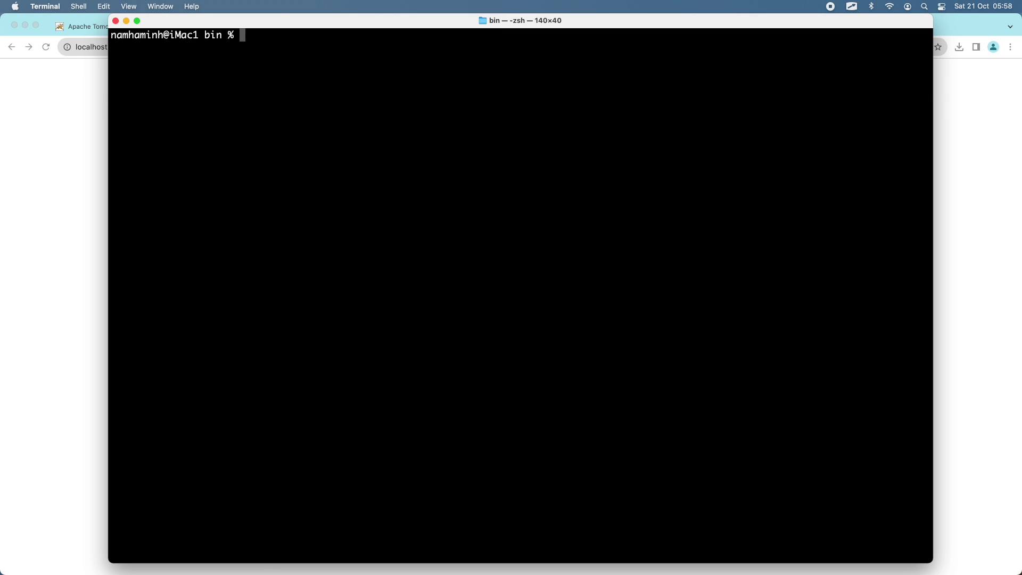
pyautogui.write('chmod u+x catalina.sh')
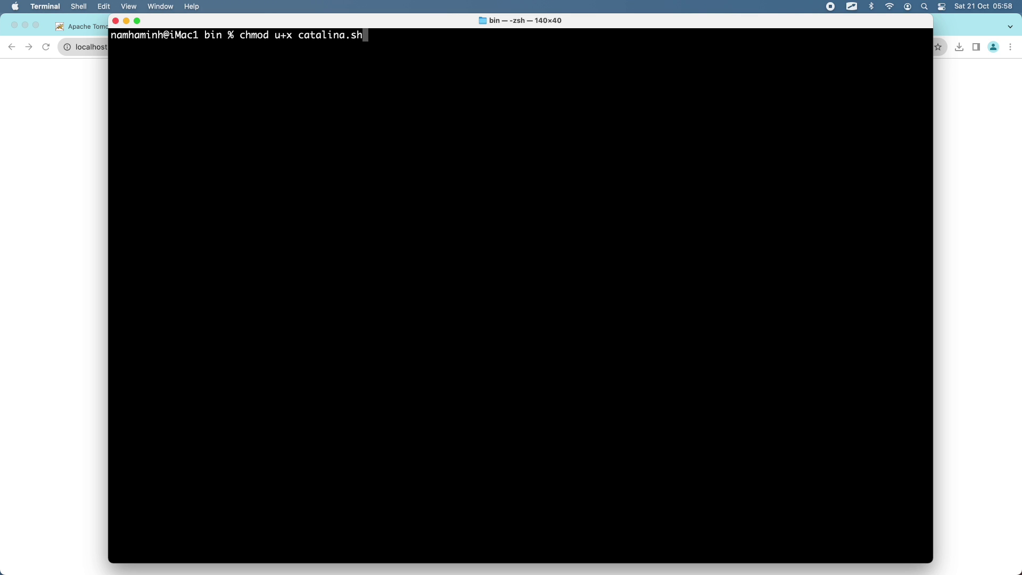
pyautogui.press('Return')
pyautogui.write('ls -la')
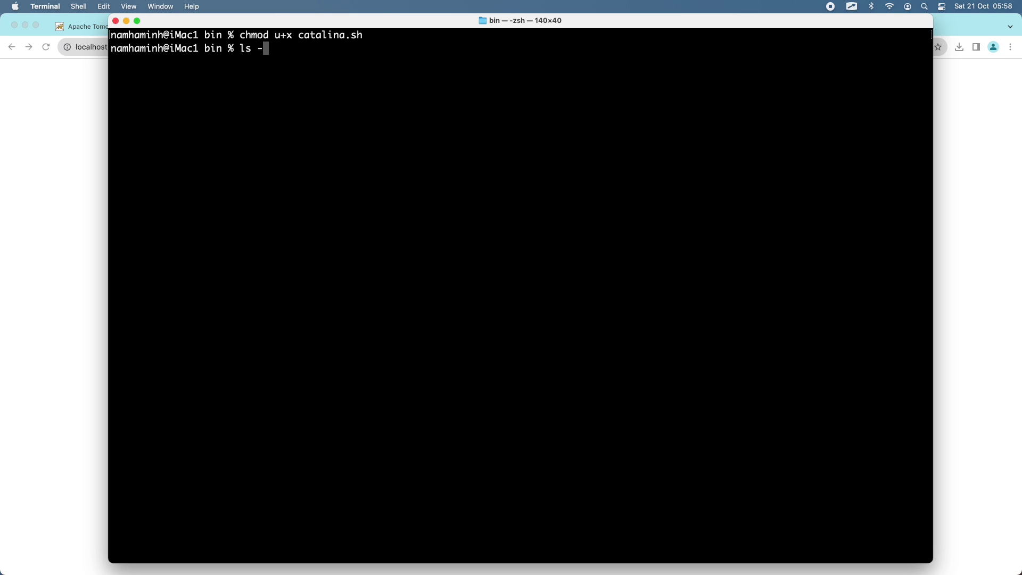
pyautogui.press('Return')
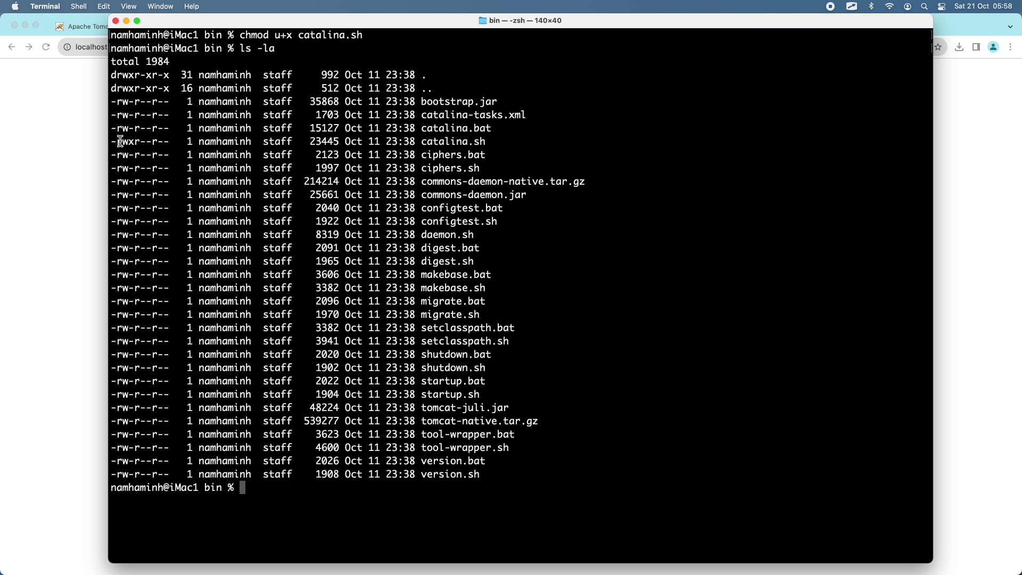
pyautogui.moveTo(118, 142); pyautogui.dragTo(140, 140)
# - Clear the screen and rerun ./catalina.sh start from history to start Tomcat
pyautogui.write('clear')
pyautogui.press('Return')
pyautogui.press('Up')
pyautogui.press('Up')
pyautogui.press('Up')
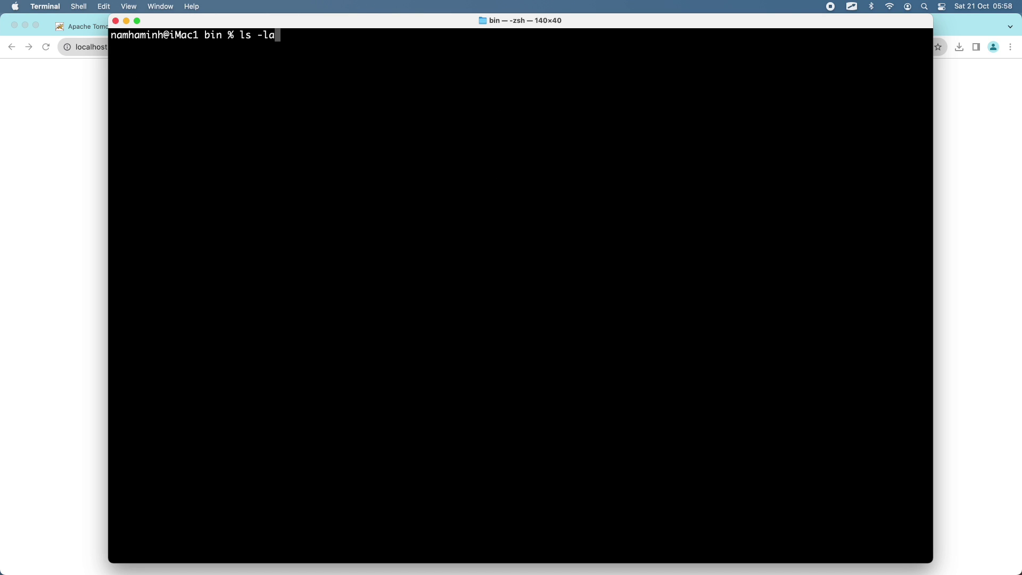
pyautogui.press('Down')
pyautogui.press('Down')
pyautogui.press('Up')
pyautogui.press('Up')
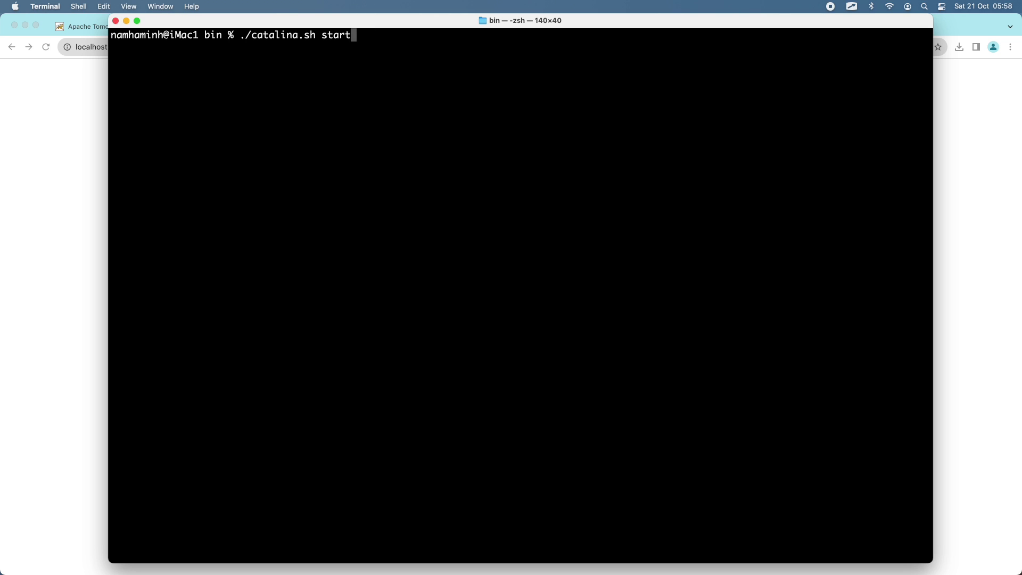
pyautogui.press('Return')
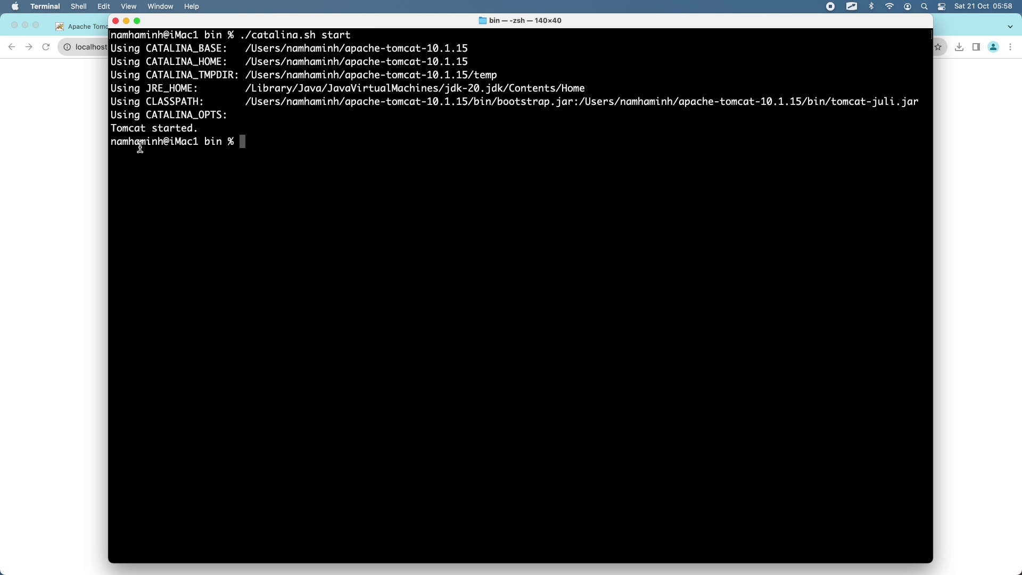
# - Reload localhost:8080 in Chrome to confirm the Tomcat 10.1.15 welcome page loads
pyautogui.click(58, 138)
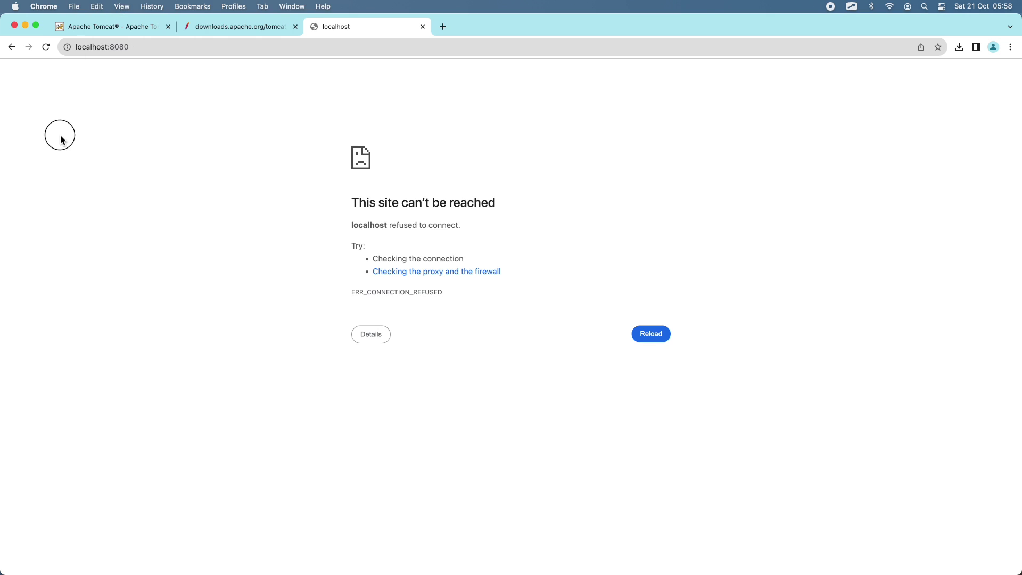
pyautogui.click(143, 50)
pyautogui.press('Return')
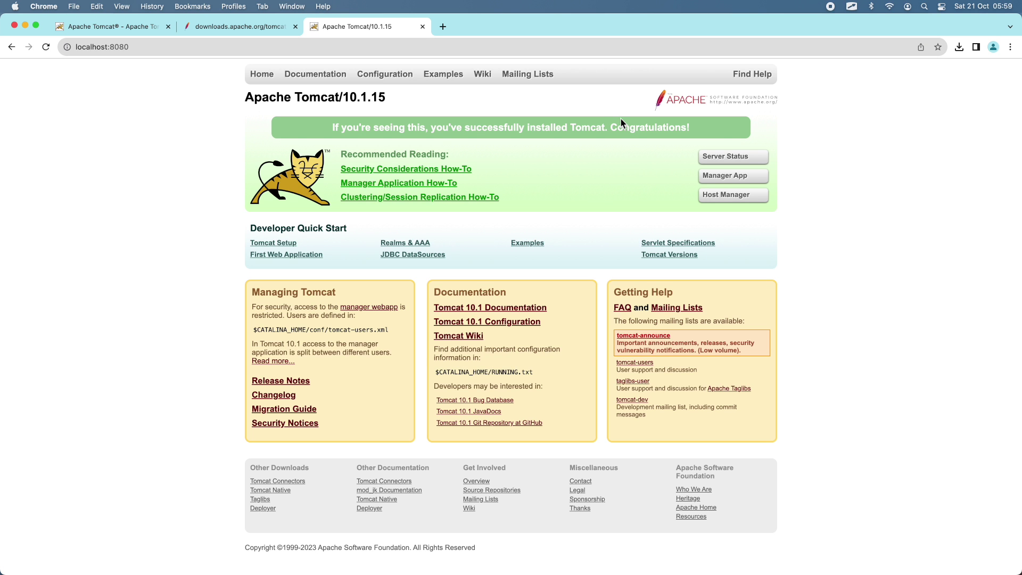
# - Stop Tomcat in Terminal with ./catalina.sh stop
pyautogui.press('super+Tab')
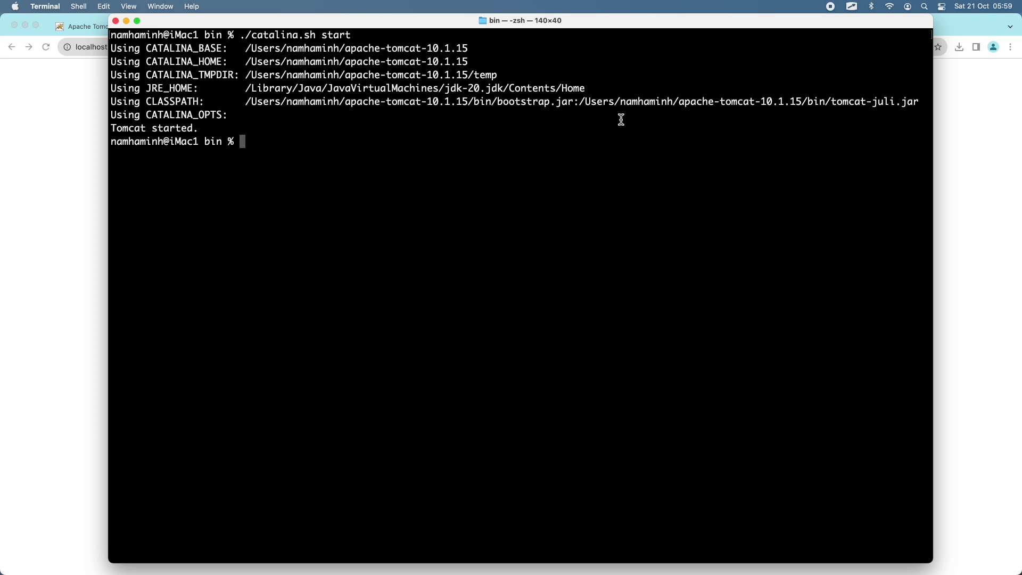
pyautogui.press('Up')
pyautogui.press('Up')
pyautogui.press('BackSpace')
pyautogui.press('BackSpace')
pyautogui.press('BackSpace')
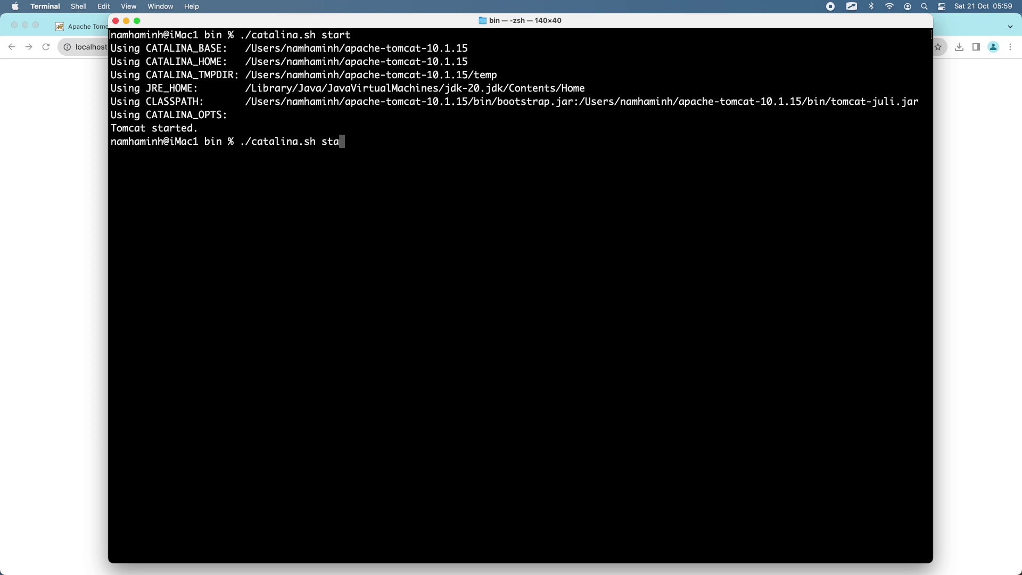
pyautogui.write('op')
pyautogui.press('Return')
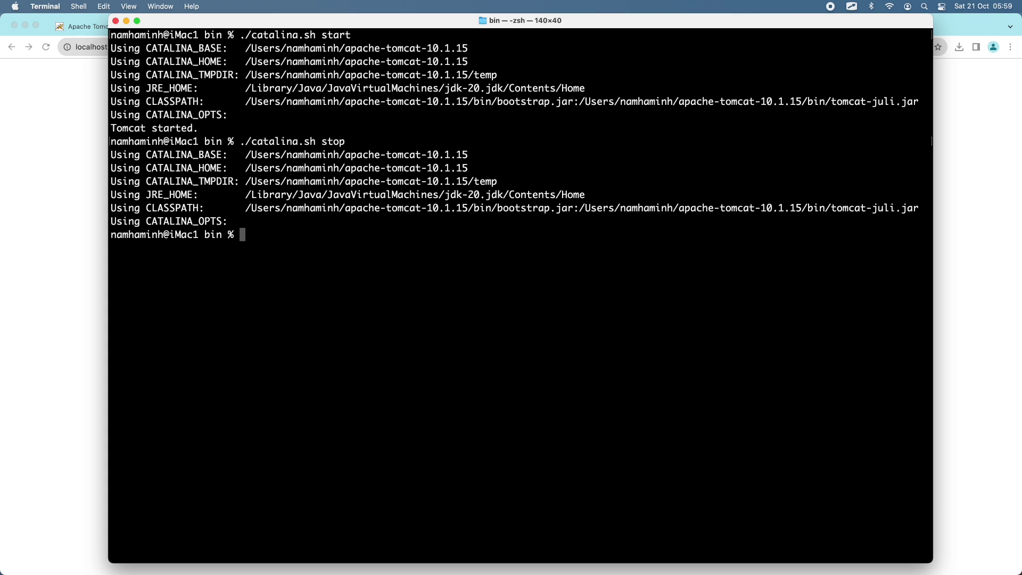
# - Reload localhost:8080 in Chrome to confirm the server is unreachable
pyautogui.press('super+Tab')
pyautogui.click(149, 44)
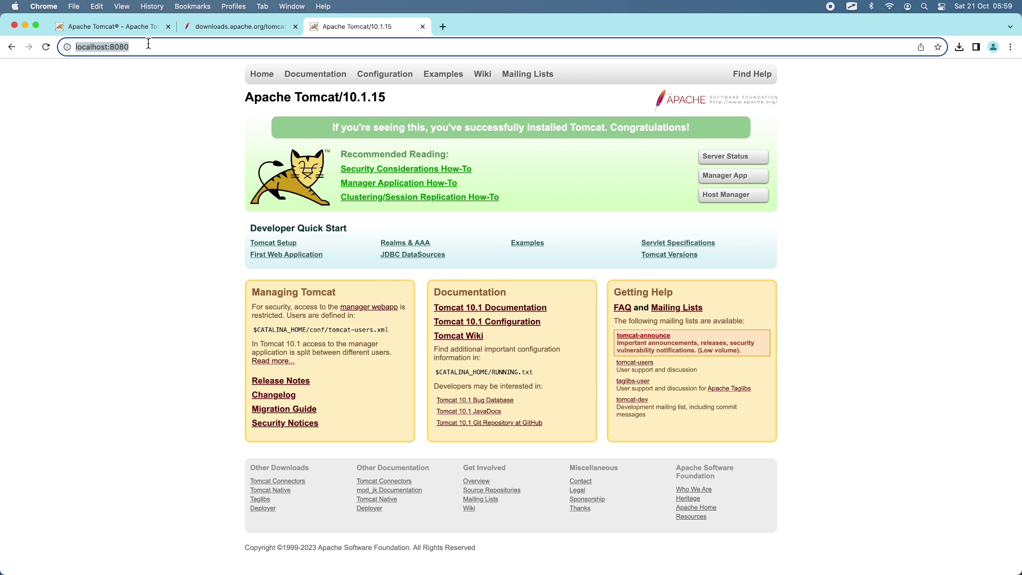
pyautogui.press('Return')
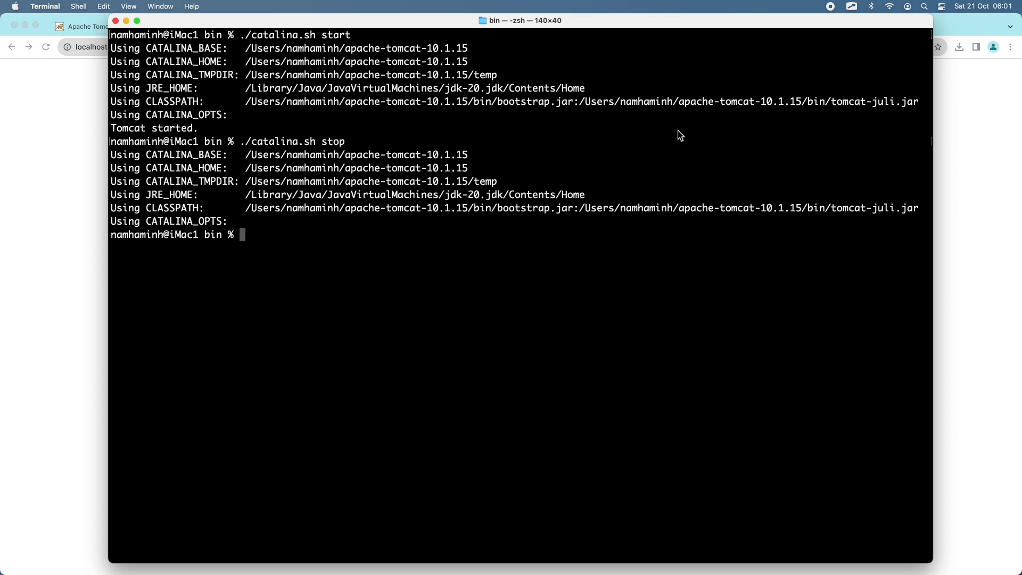
# - List the bin folder and start Tomcat with sh startup.sh, checking the started message
pyautogui.write('ls')
pyautogui.press('Return')
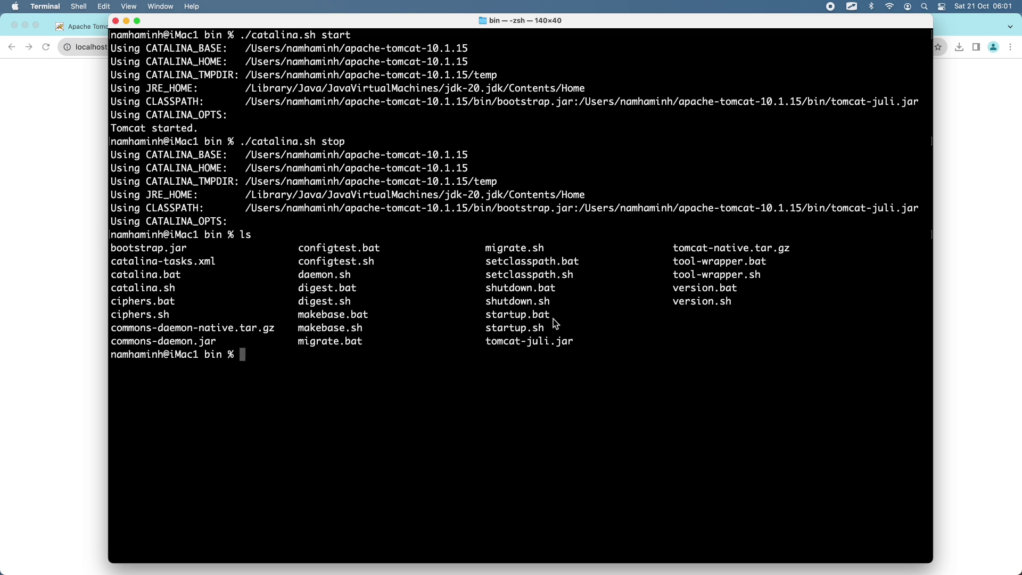
pyautogui.write('sh startup.sh')
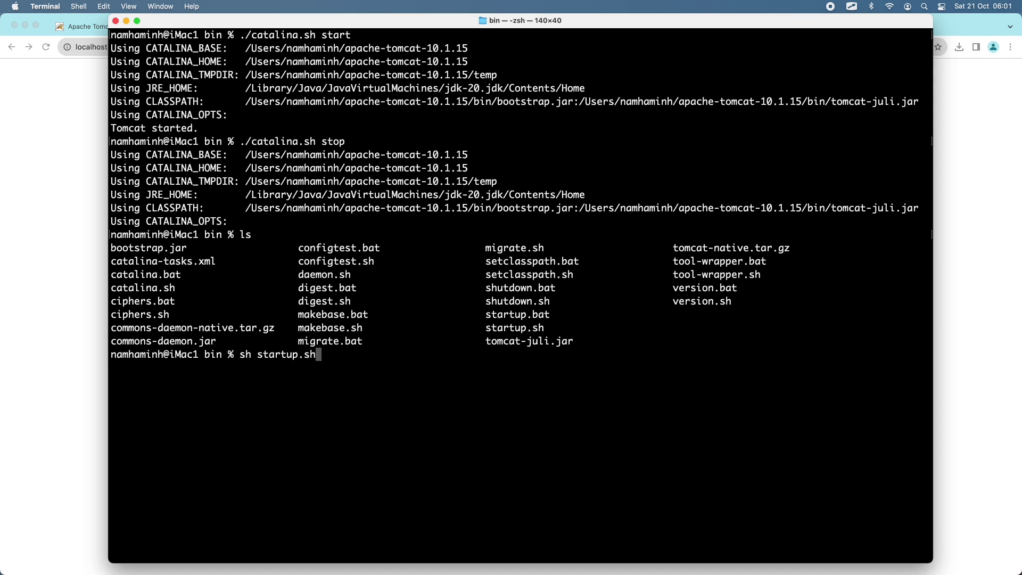
pyautogui.press('Return')
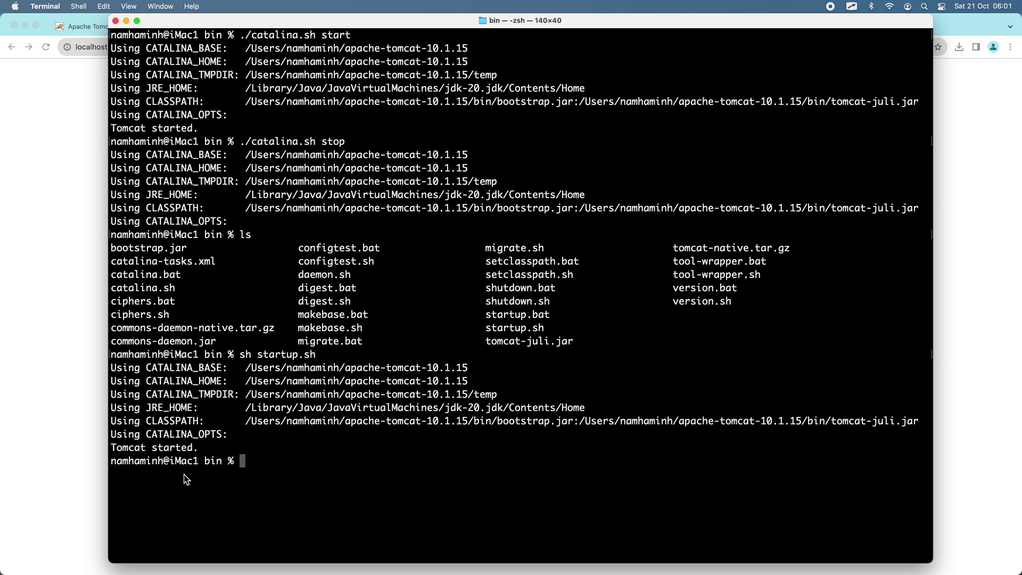
pyautogui.moveTo(201, 435); pyautogui.dragTo(140, 448)
pyautogui.click(176, 448)
# - Stop Tomcat with sh shutdown.sh and clear the screen
pyautogui.write('sh shutdown.sh')
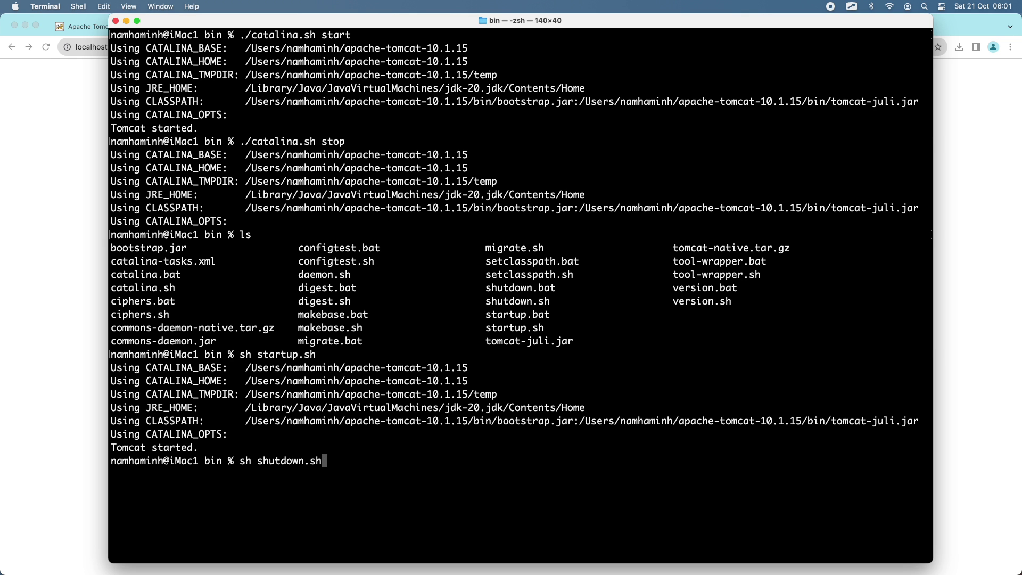
pyautogui.press('Return')
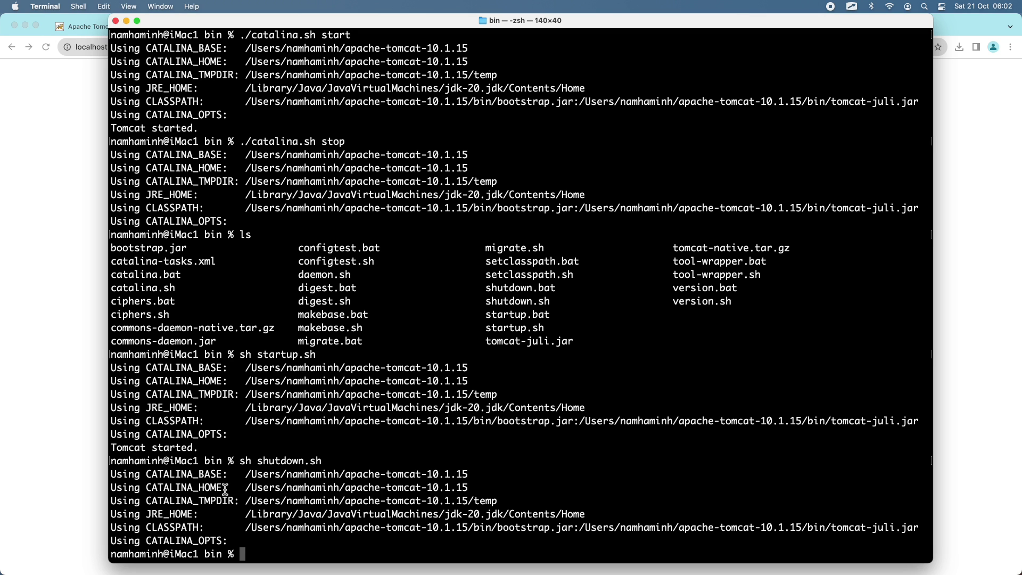
pyautogui.write('clear')
pyautogui.press('Return')
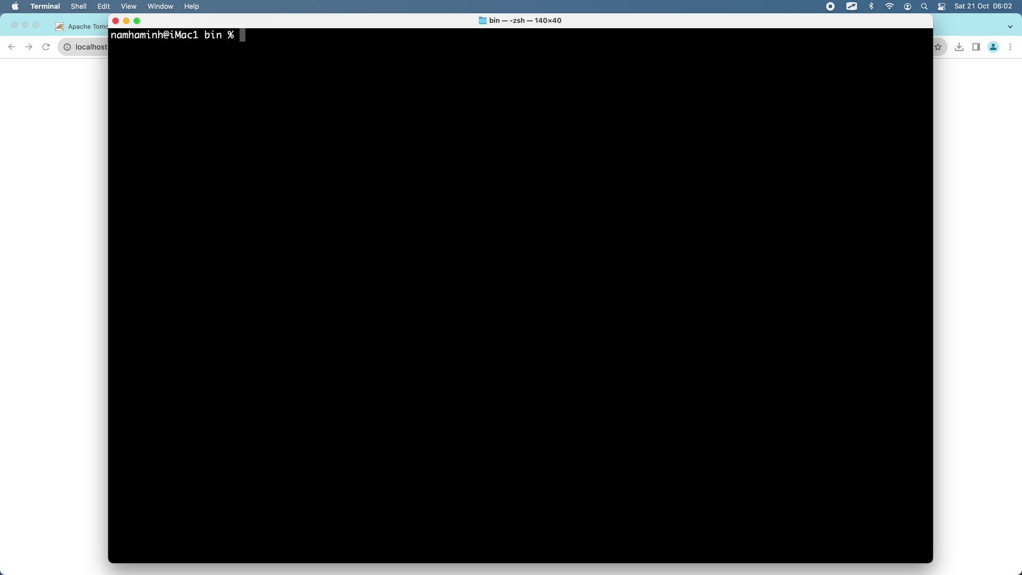
# - Attempt the startup script directly, then chmod u+x both startup.sh and shutdown.sh
pyautogui.write('./')
pyautogui.write('c')
pyautogui.write('tartup.sh')
pyautogui.press('Return')
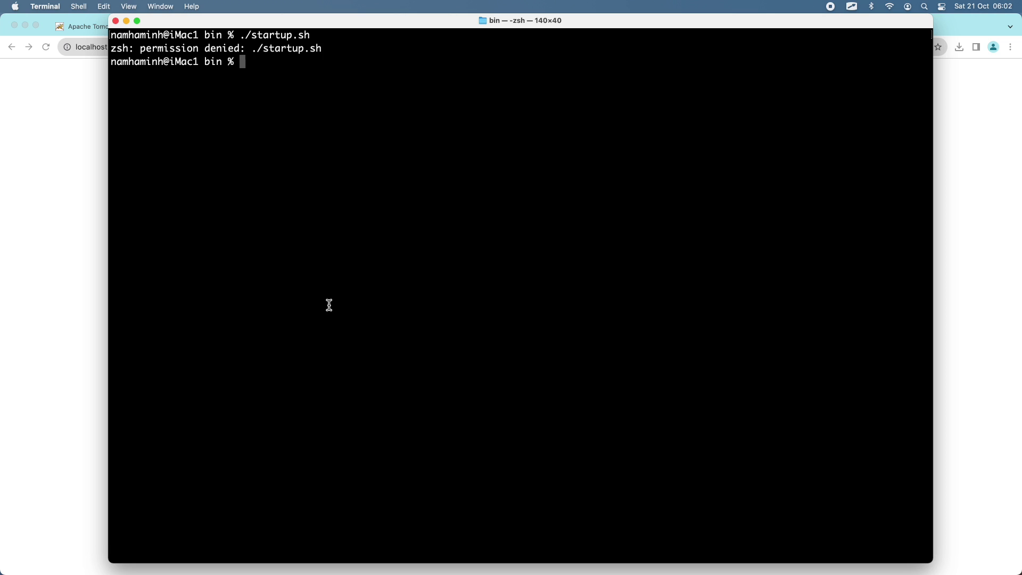
pyautogui.write('chmod u+x startup.sh')
pyautogui.press('Return')
pyautogui.write('chmod u+x shutdown.sh')
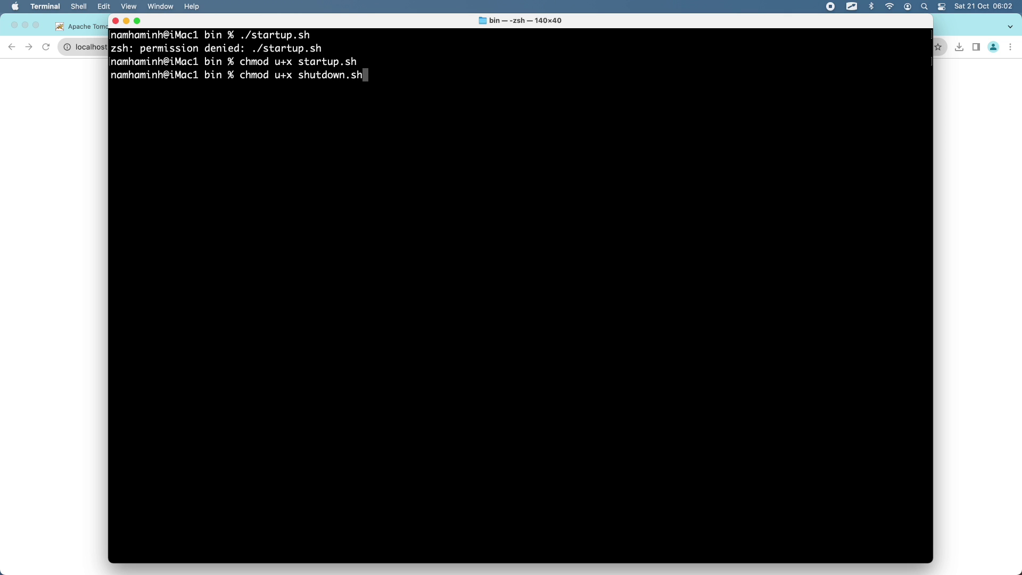
pyautogui.press('Return')
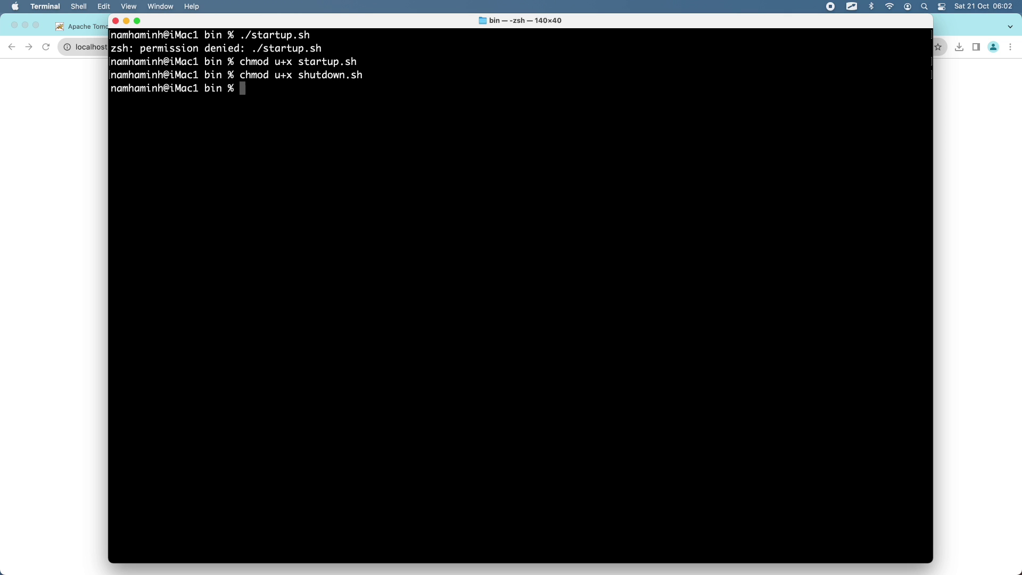
# - Start Tomcat with ./startup.sh and stop it with ./shutdown.sh
pyautogui.press('Up')
pyautogui.press('Up')
pyautogui.press('Up')
pyautogui.press('Return')
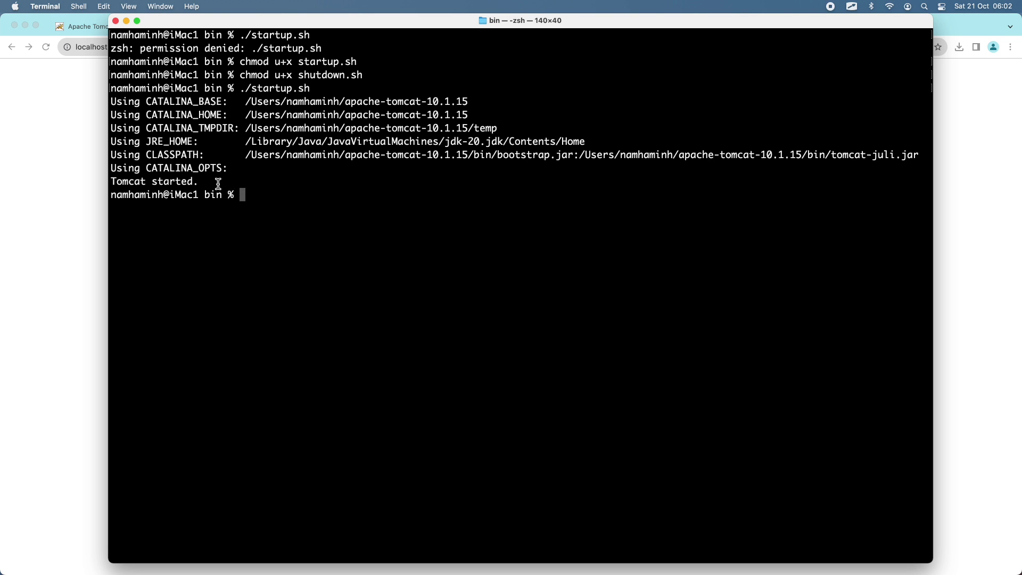
pyautogui.write('./shutdown.sh')
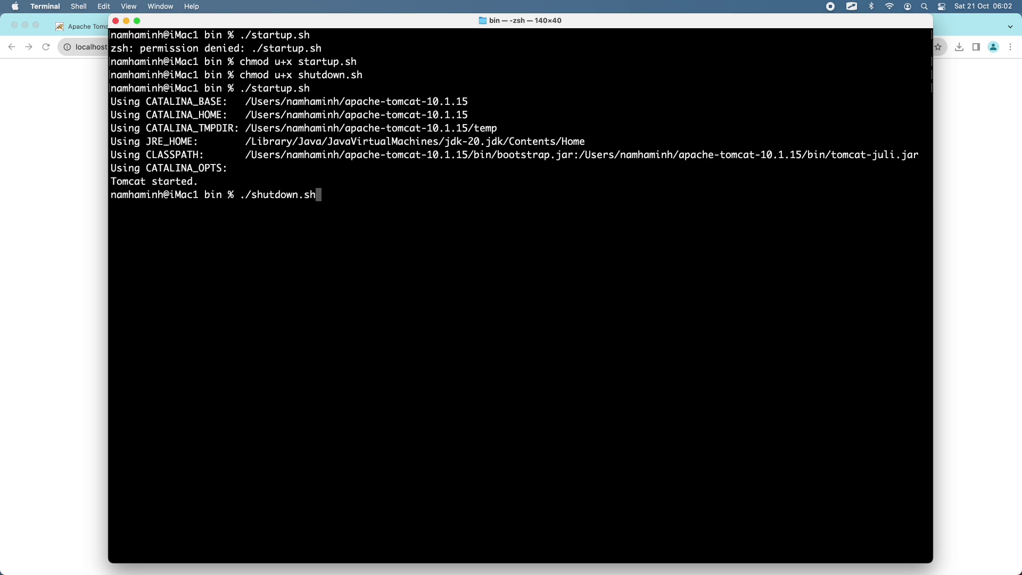
pyautogui.press('Return')
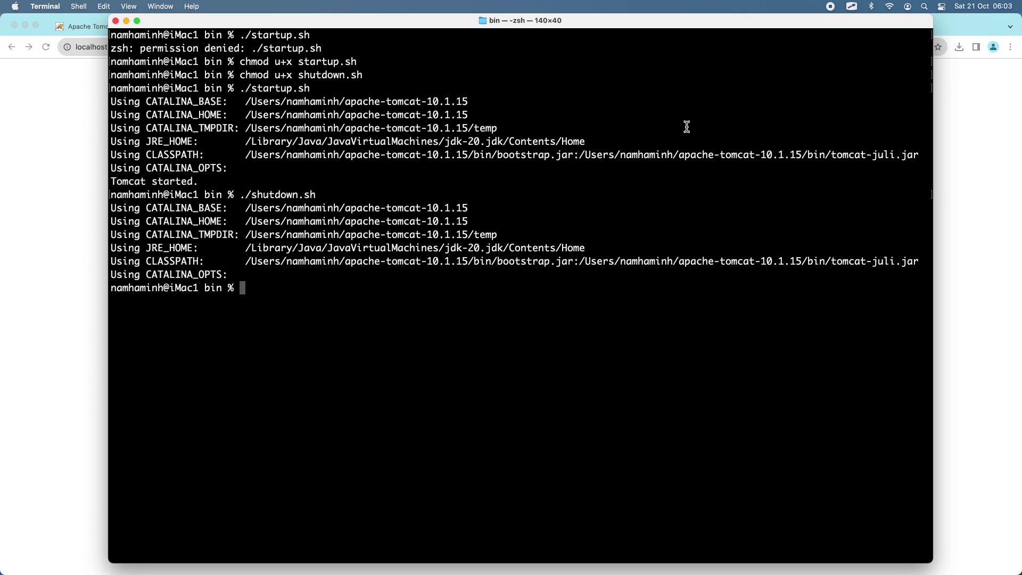
# - Restart Tomcat with ./startup.sh, reload localhost:8080 in Chrome, and try the Manager App
pyautogui.press('Up')
pyautogui.press('Up')
pyautogui.press('Return')
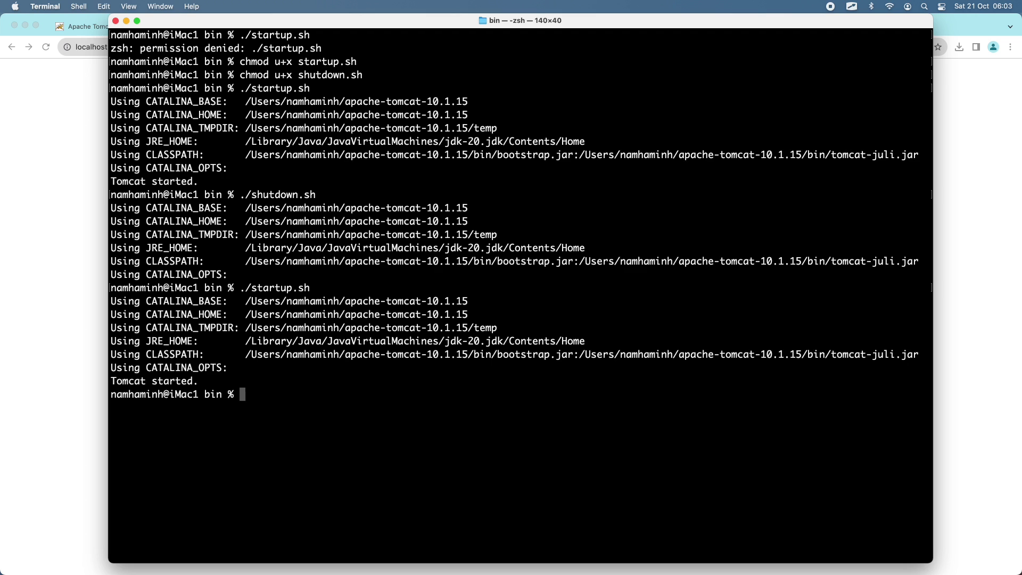
pyautogui.press('super+Tab')
pyautogui.click(272, 47)
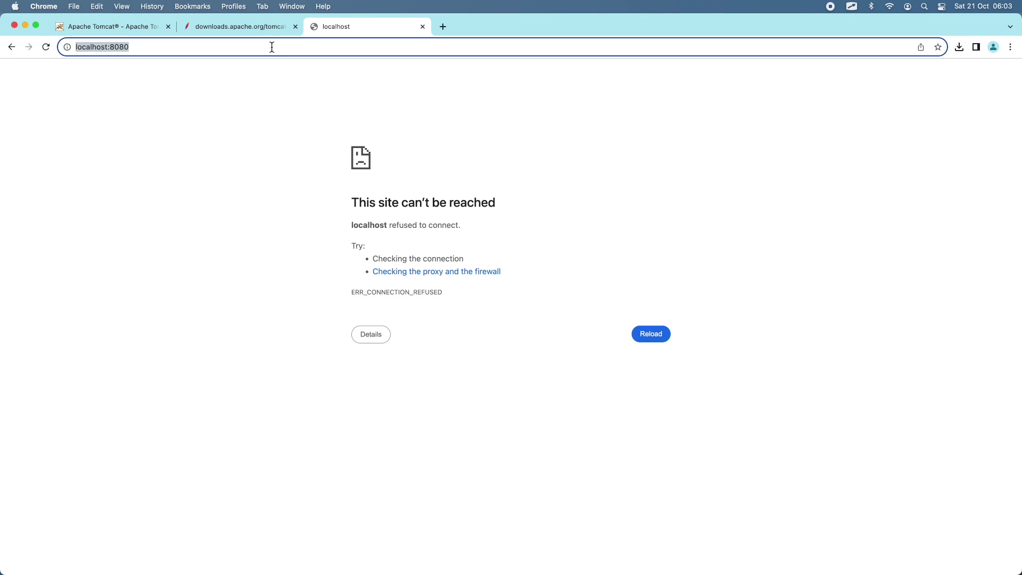
pyautogui.press('Return')
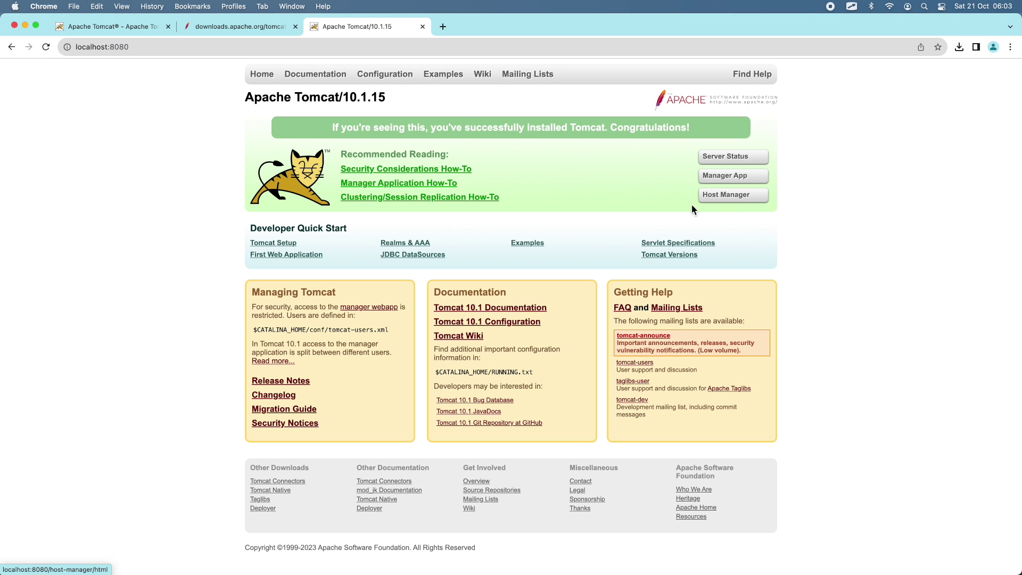
pyautogui.click(709, 175)
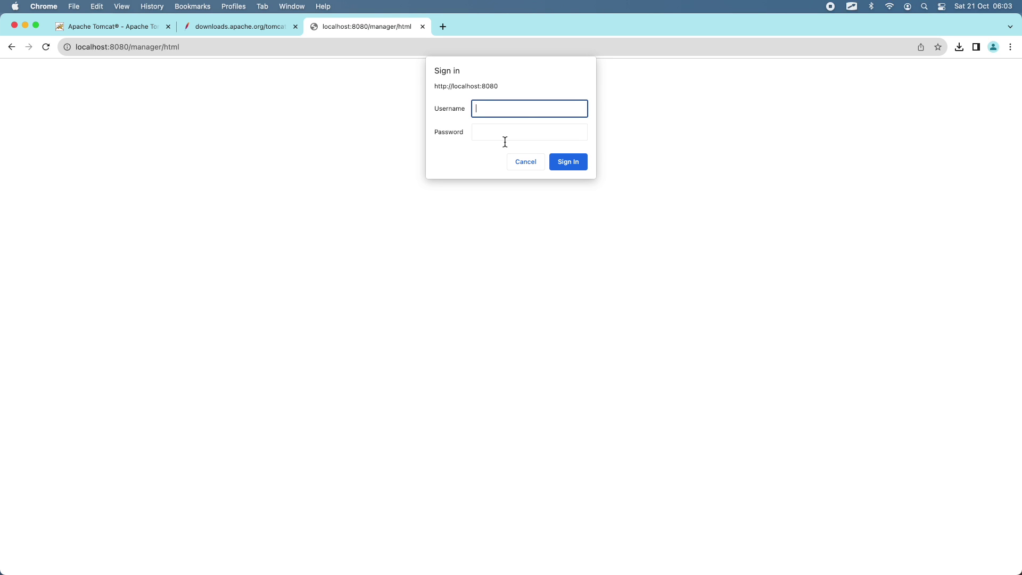
pyautogui.click(519, 163)
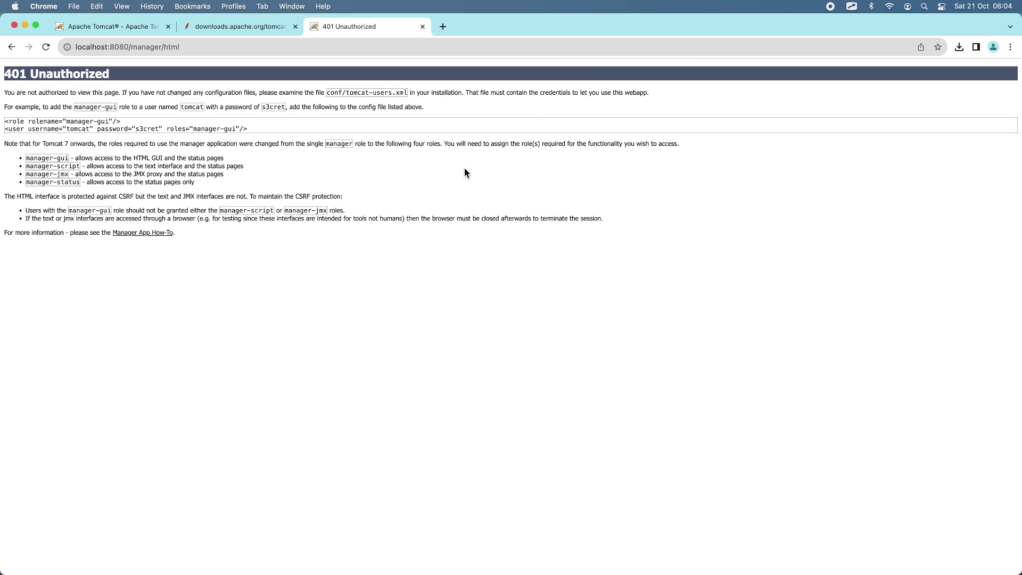
pyautogui.click(5, 75)
pyautogui.moveTo(5, 75); pyautogui.dragTo(149, 79)
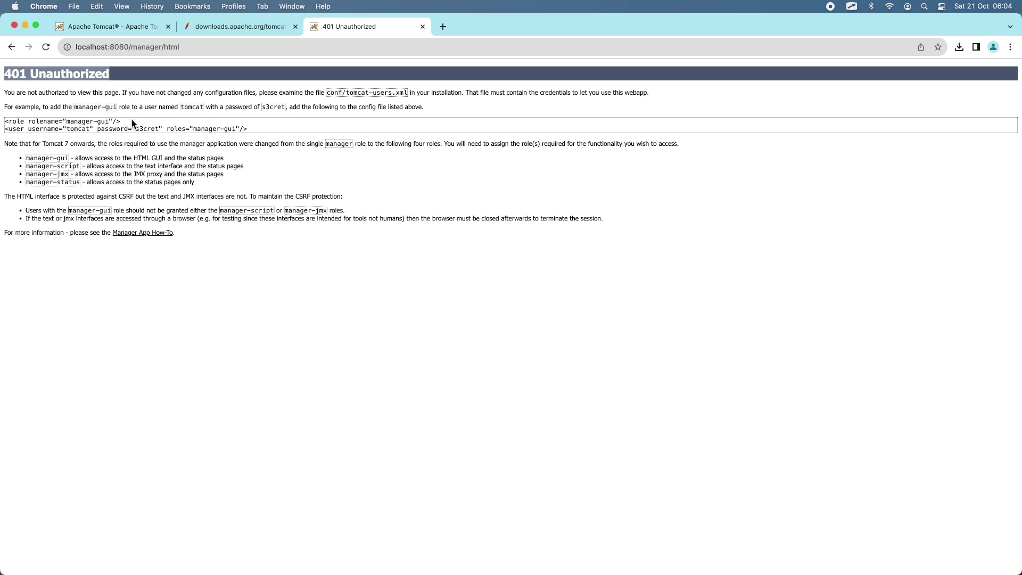
pyautogui.click(7, 126)
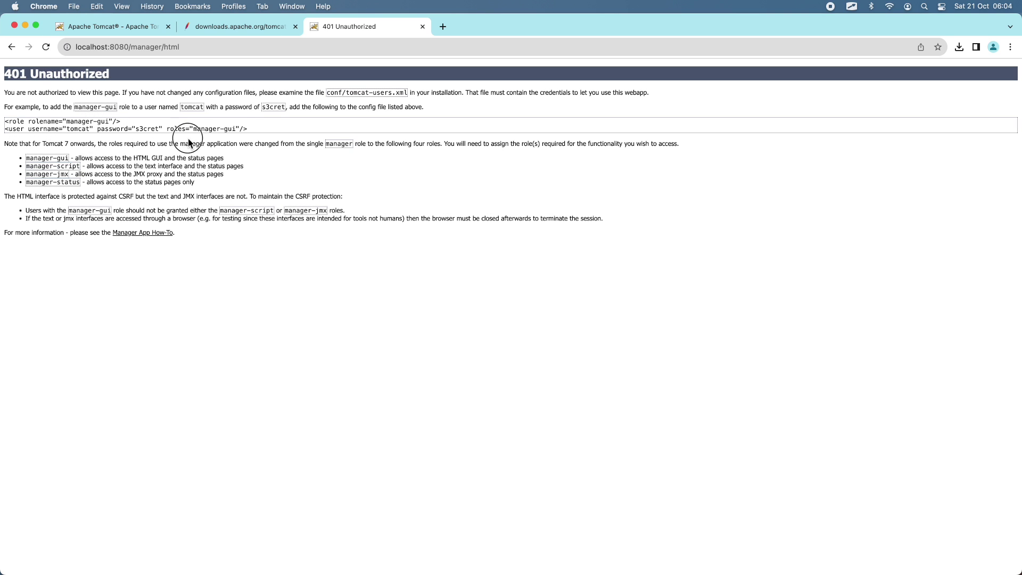
pyautogui.moveTo(195, 129); pyautogui.dragTo(253, 132)
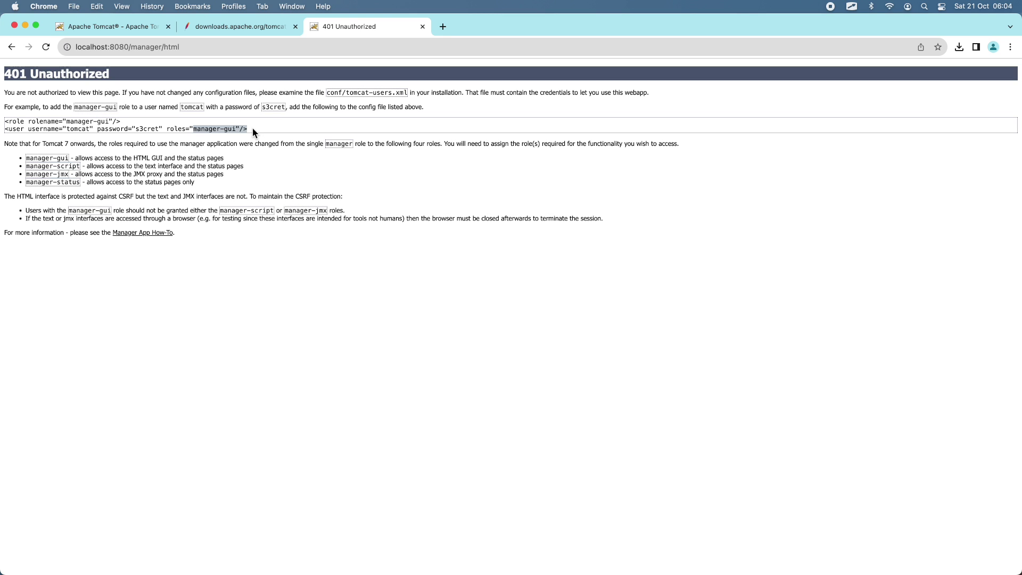
pyautogui.moveTo(347, 93); pyautogui.dragTo(406, 94)
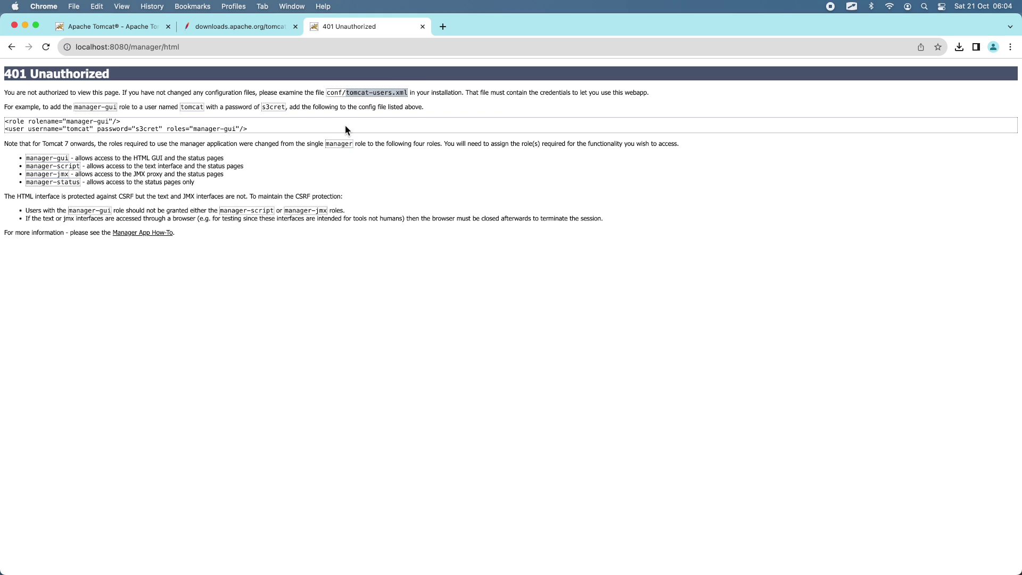
pyautogui.moveTo(326, 94); pyautogui.dragTo(342, 99)
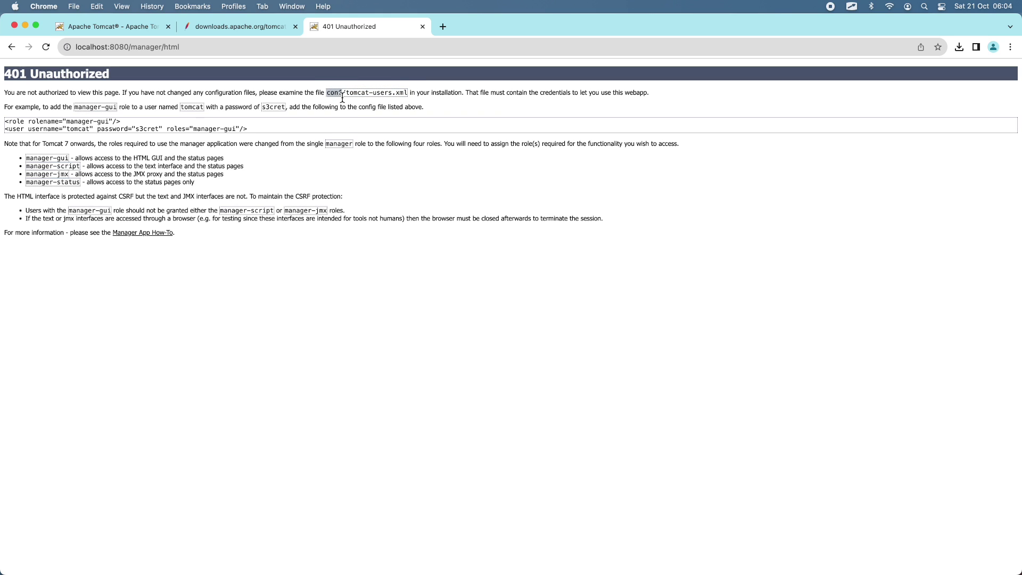
# - Stop Tomcat with the recalled ./shutdown.sh command and clear the terminal
pyautogui.press('super+Tab')
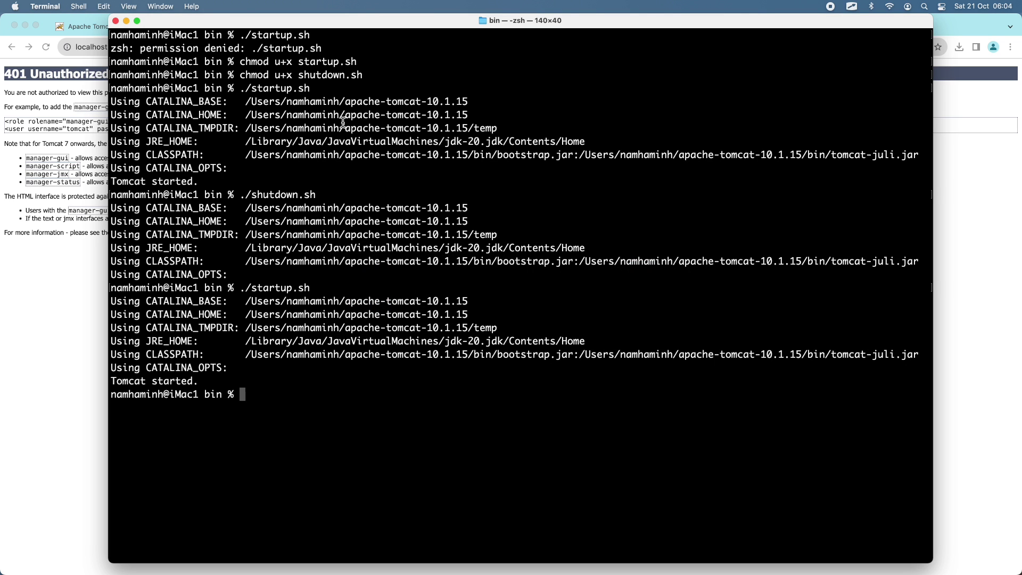
pyautogui.press('Up')
pyautogui.press('Up')
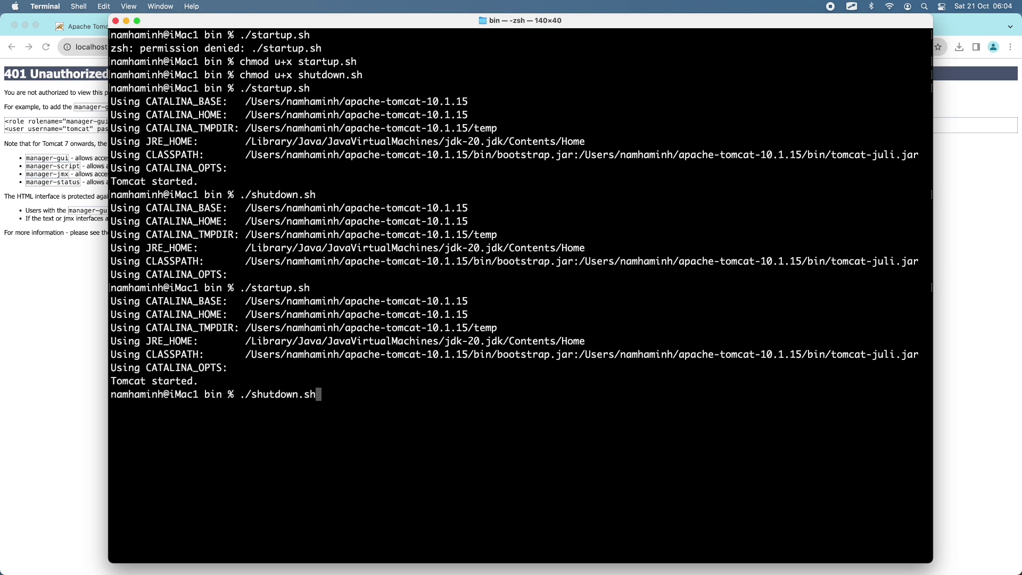
pyautogui.press('Return')
pyautogui.write('clear')
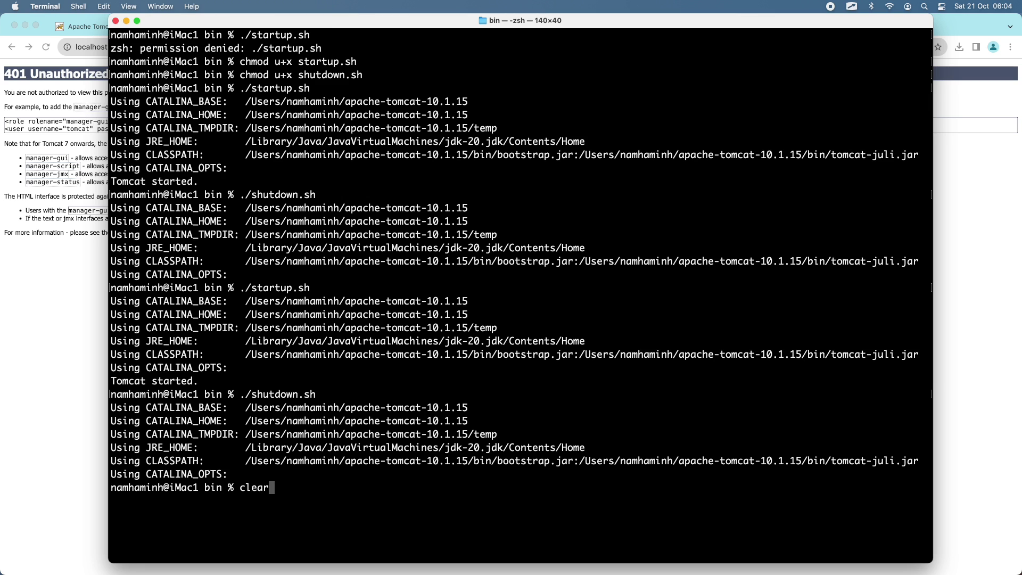
pyautogui.press('Return')
# - Move into ../conf, list its files, and open tomcat-users.xml in TextEdit
pyautogui.write('cd ../conf')
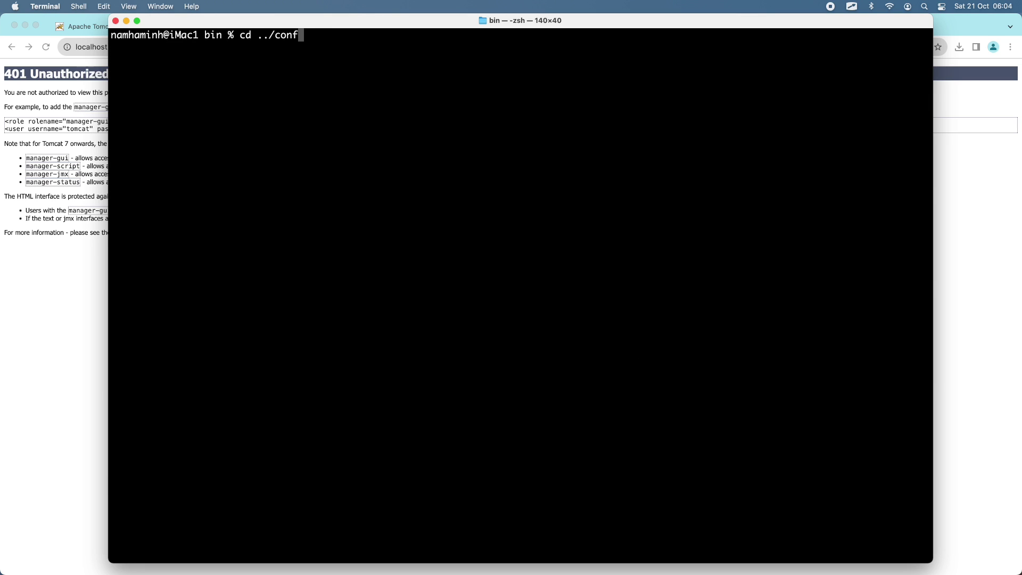
pyautogui.press('Return')
pyautogui.write('ls')
pyautogui.press('Return')
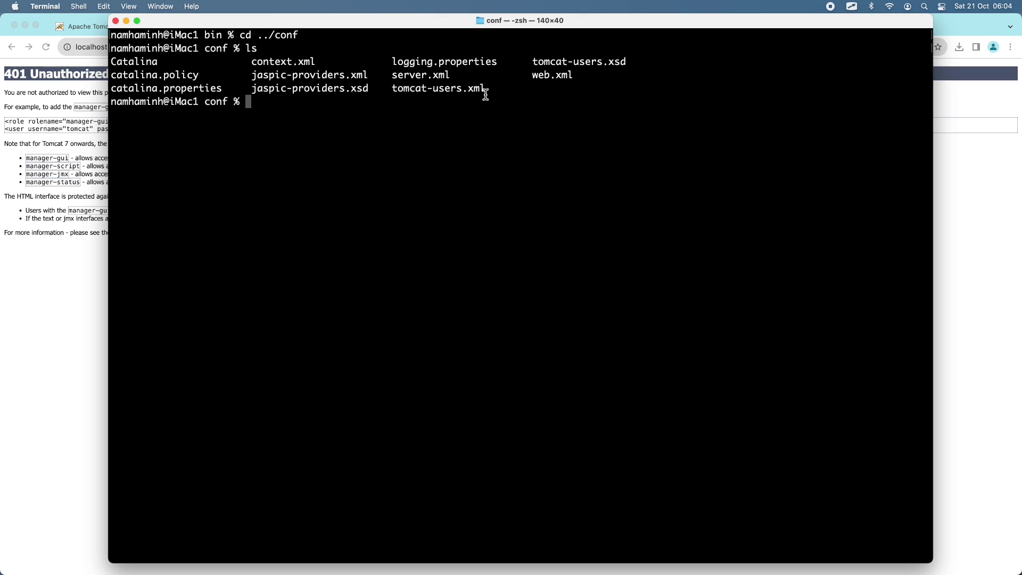
pyautogui.write('open -a TextEdit tomcat')
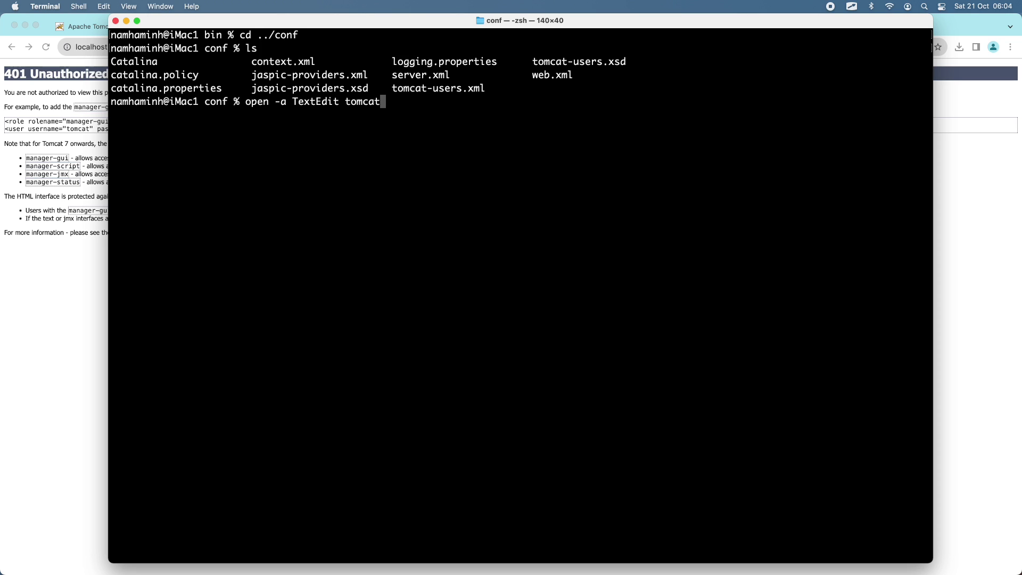
pyautogui.write('-users.xml')
pyautogui.press('Return')
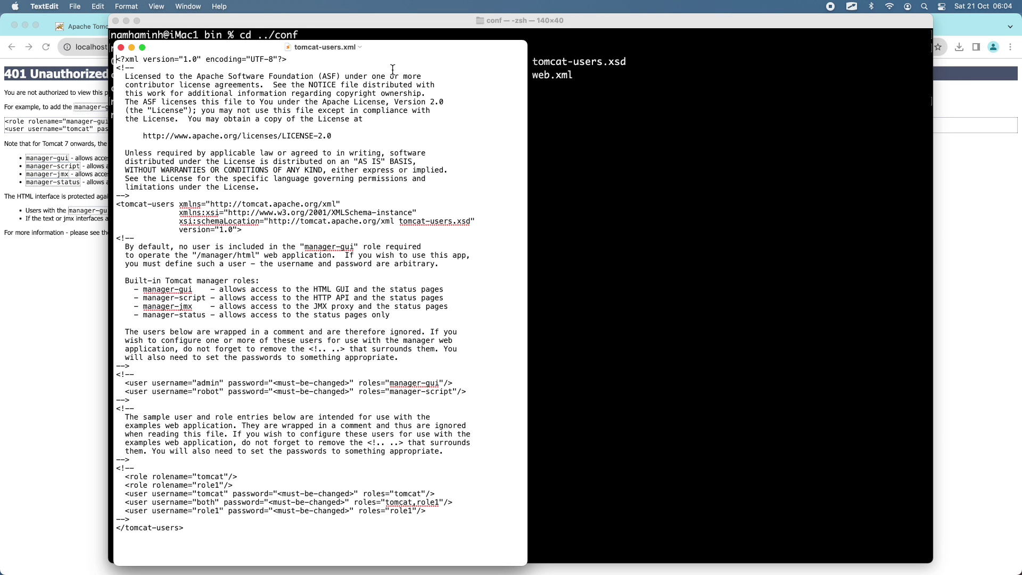
# - Uncomment the sample users in tomcat-users.xml and delete the robot user line
pyautogui.moveTo(376, 48); pyautogui.dragTo(479, 30)
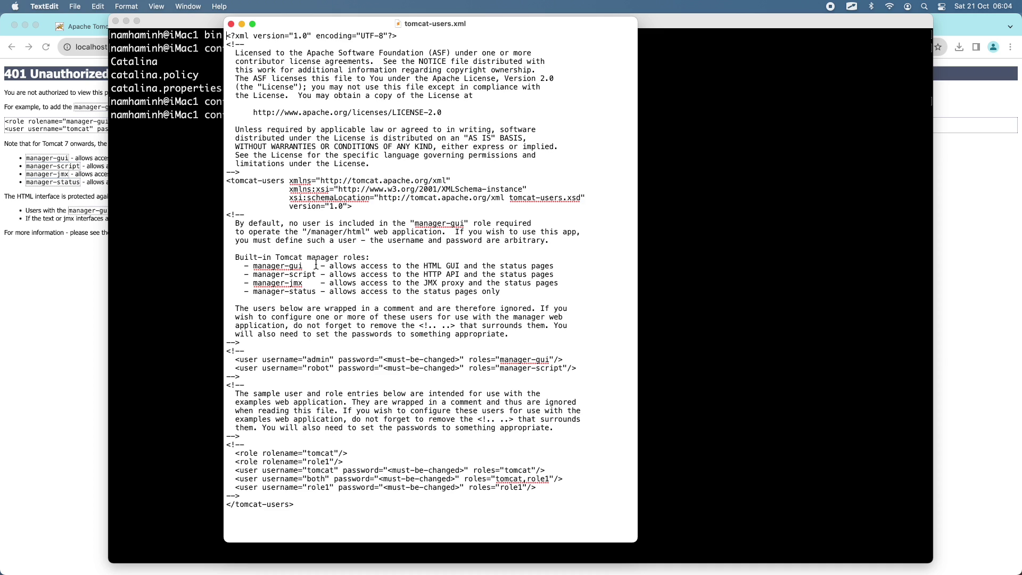
pyautogui.moveTo(254, 380); pyautogui.dragTo(225, 377)
pyautogui.press('BackSpace')
pyautogui.moveTo(243, 351); pyautogui.dragTo(213, 351)
pyautogui.press('BackSpace')
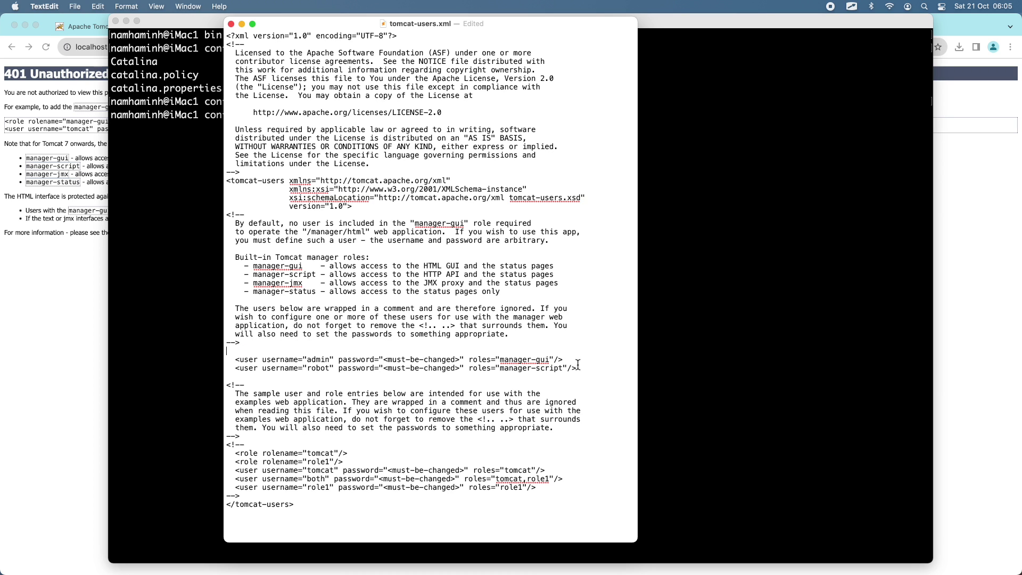
pyautogui.moveTo(566, 361); pyautogui.dragTo(581, 371)
pyautogui.press('BackSpace')
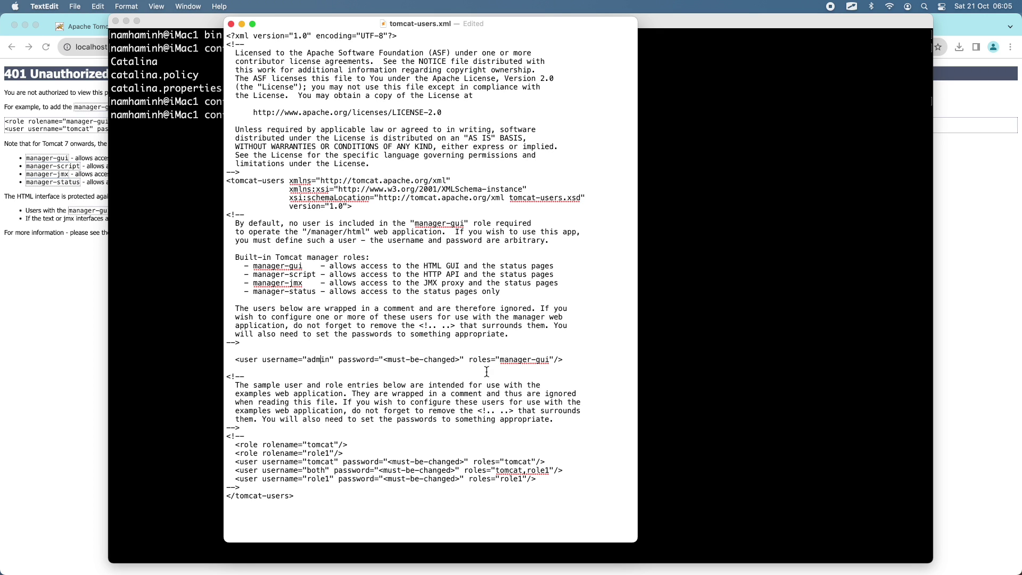
# - Replace the admin user's placeholder password with a new password and close the file
pyautogui.click(549, 361)
pyautogui.moveTo(548, 362); pyautogui.dragTo(500, 361)
pyautogui.moveTo(383, 360); pyautogui.dragTo(459, 361)
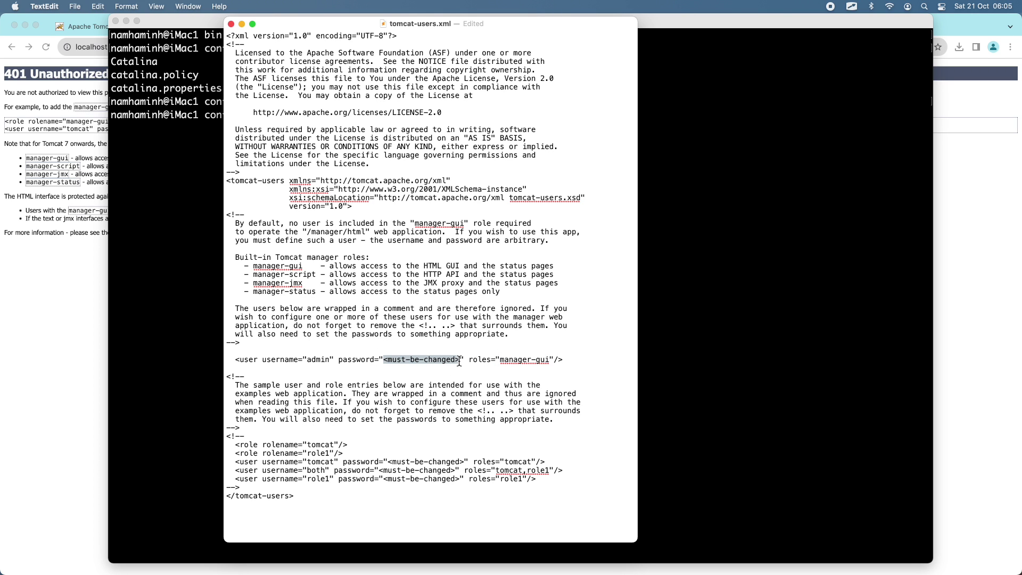
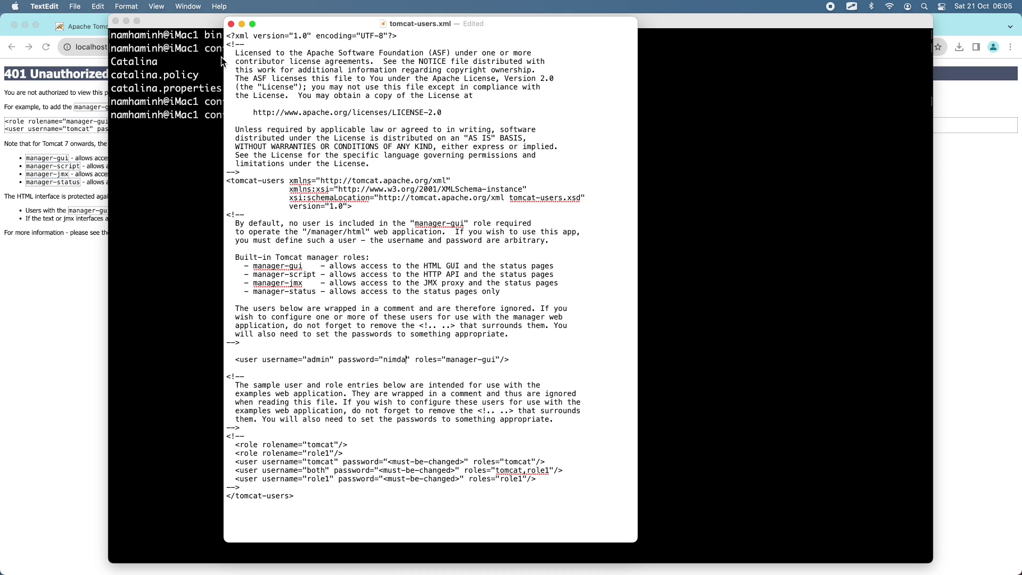
pyautogui.click(230, 24)
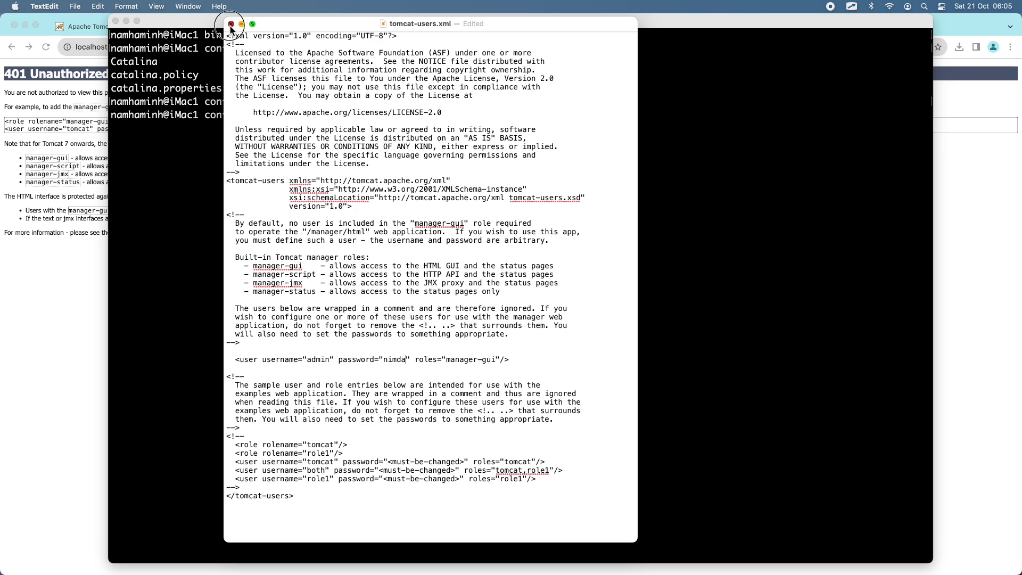
pyautogui.click(305, 121)
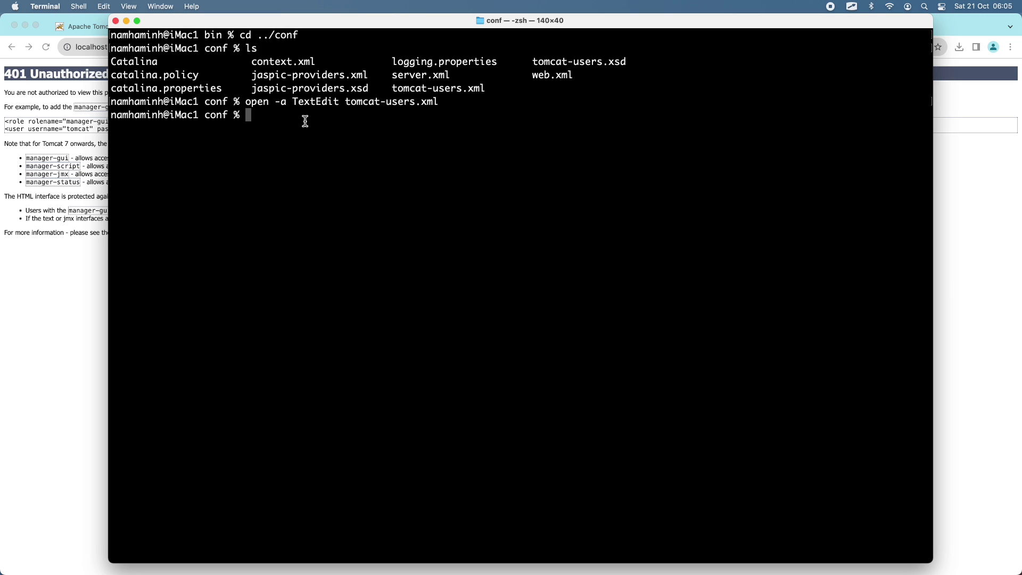
pyautogui.press('Up')
pyautogui.press('Return')
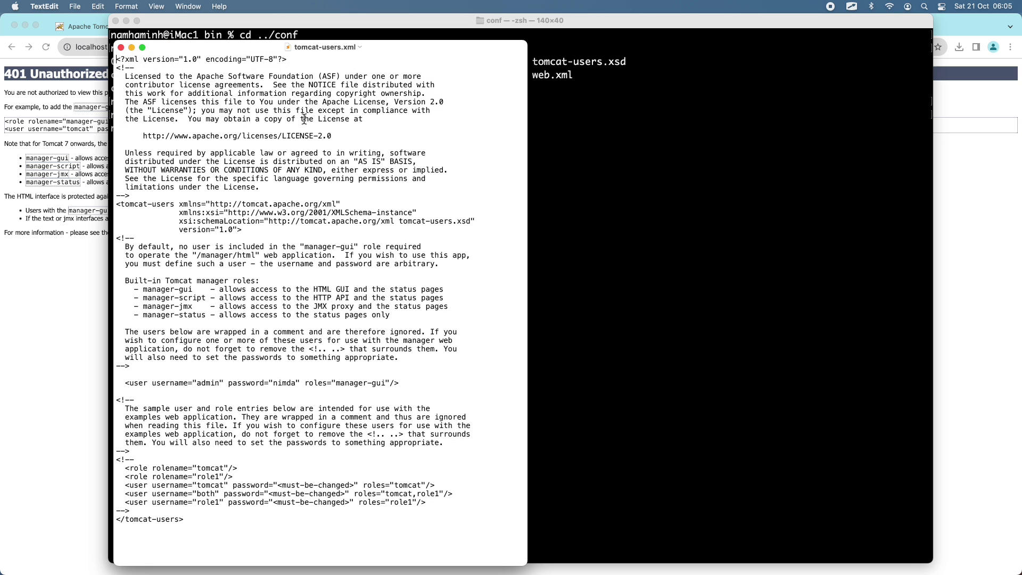
pyautogui.click(288, 383)
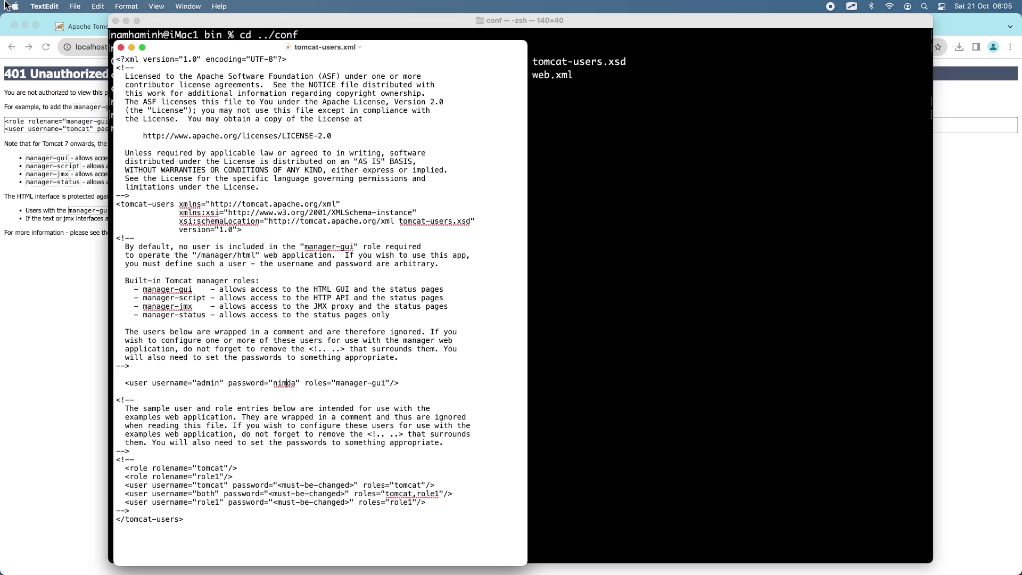
pyautogui.click(121, 48)
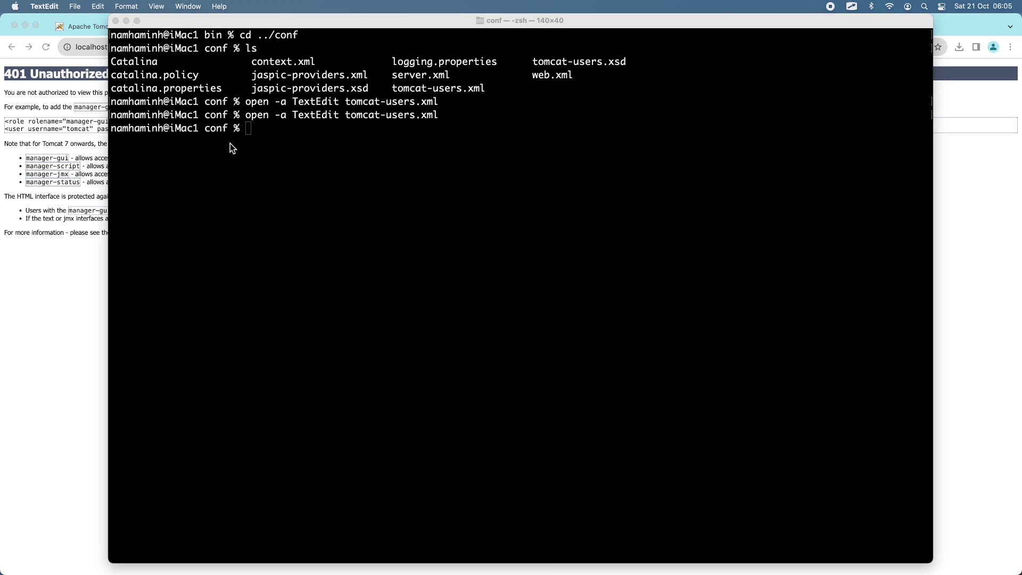
# - After ./startup.sh fails in conf, run it from ../bin to start Tomcat, then return to Chrome
pyautogui.click(277, 175)
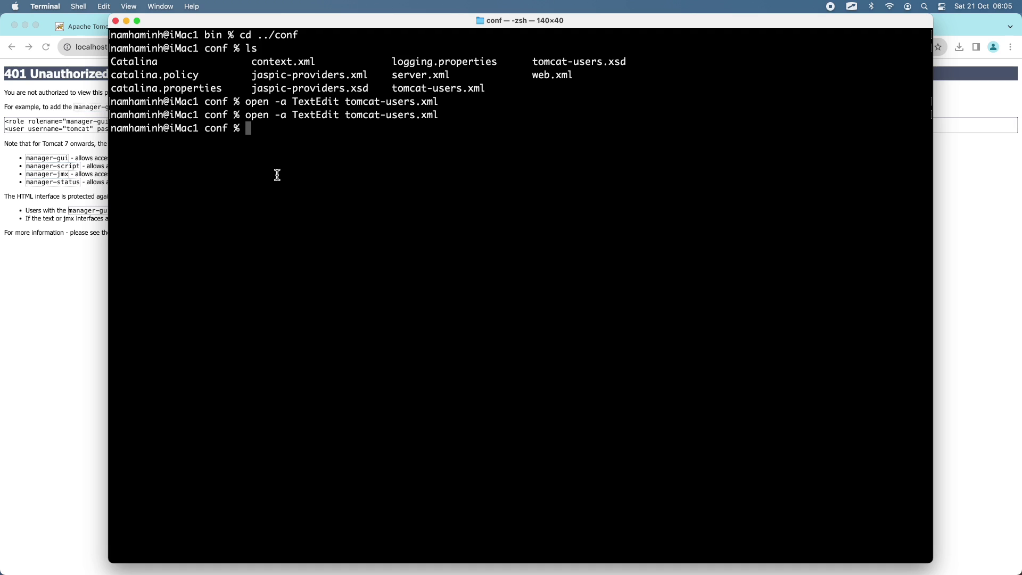
pyautogui.press('Up')
pyautogui.press('Up')
pyautogui.press('Up')
pyautogui.press('Up')
pyautogui.press('Up')
pyautogui.press('Up')
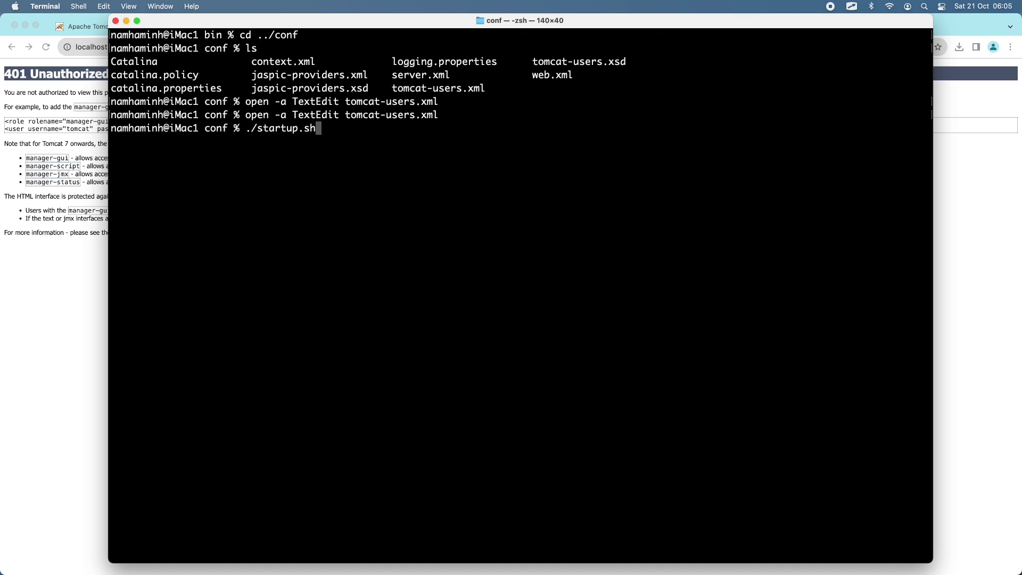
pyautogui.press('Return')
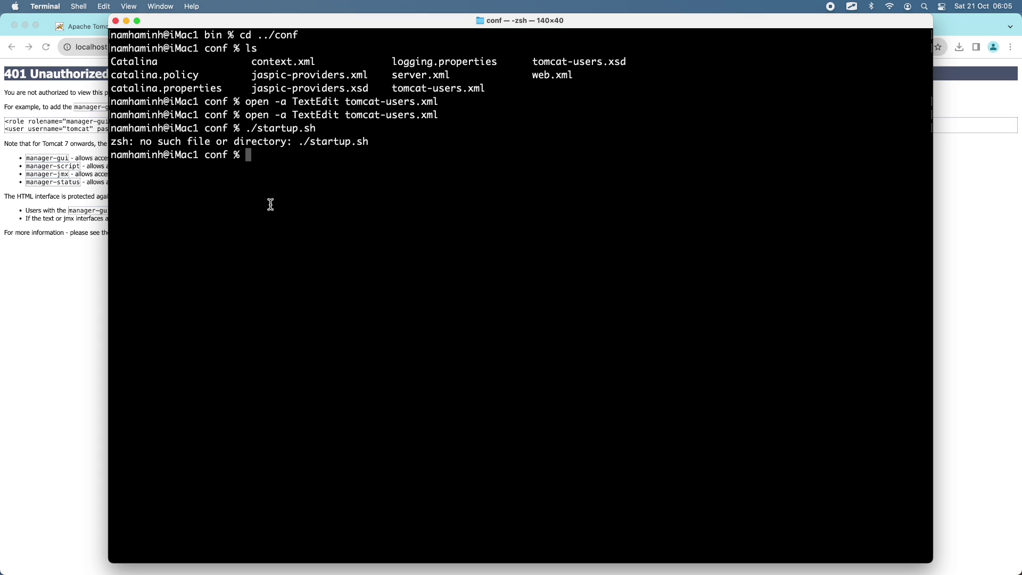
pyautogui.write('cd ../bin')
pyautogui.press('Return')
pyautogui.press('Up')
pyautogui.press('Up')
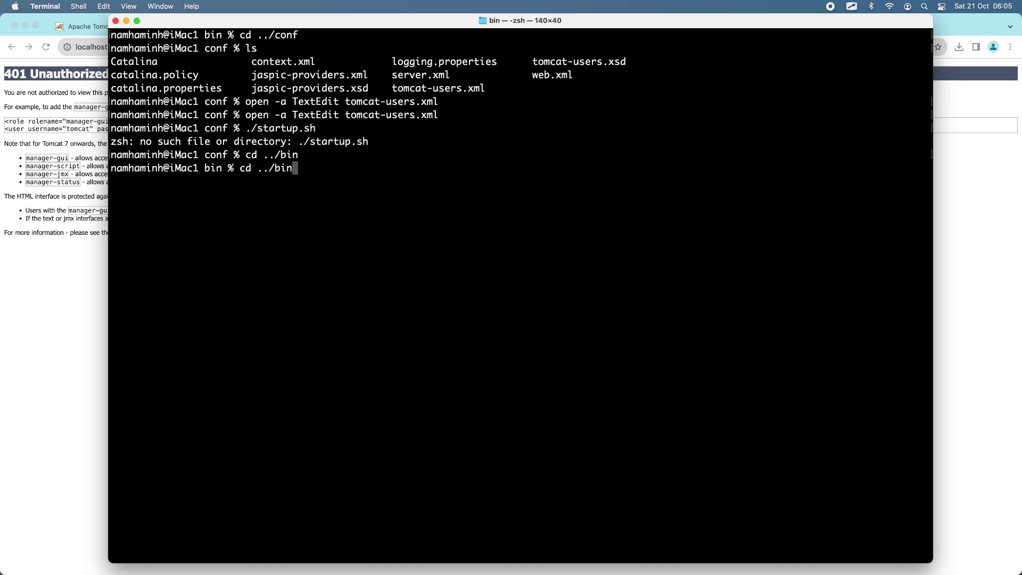
pyautogui.press('Return')
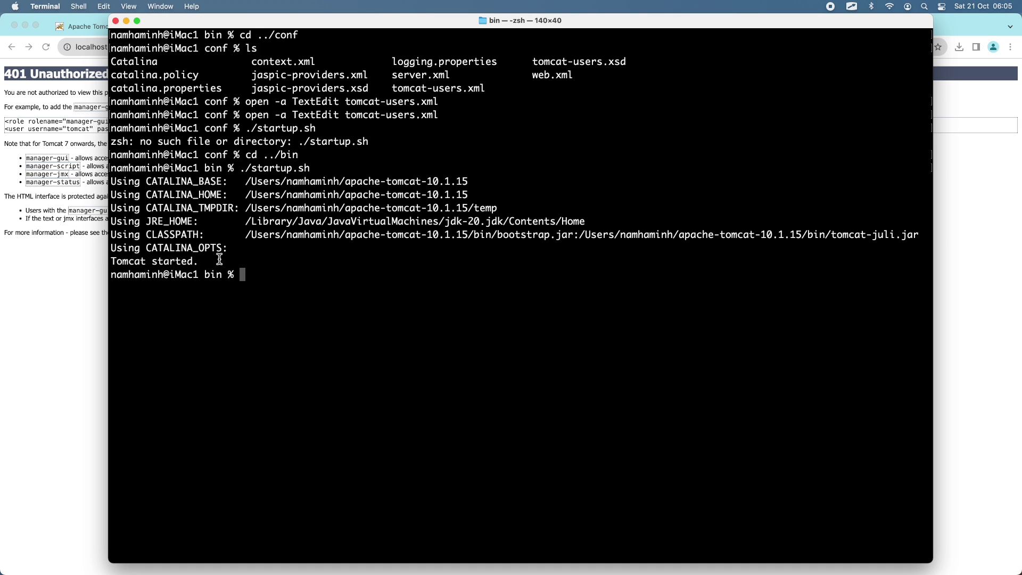
pyautogui.click(88, 254)
# - Trim the address back to localhost:8080 and open the Manager App from the welcome page
pyautogui.click(167, 47)
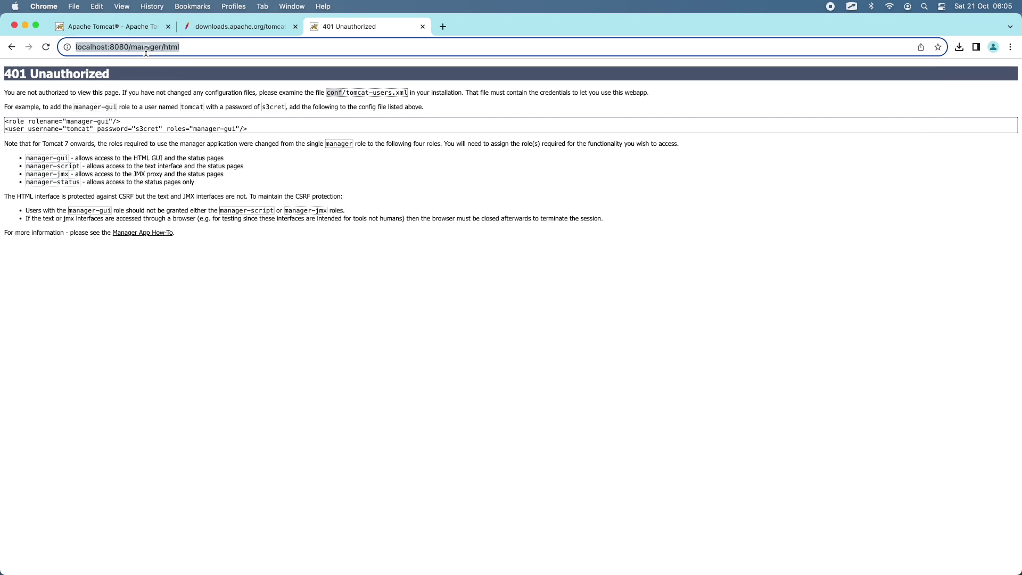
pyautogui.moveTo(131, 46); pyautogui.dragTo(247, 55)
pyautogui.press('BackSpace')
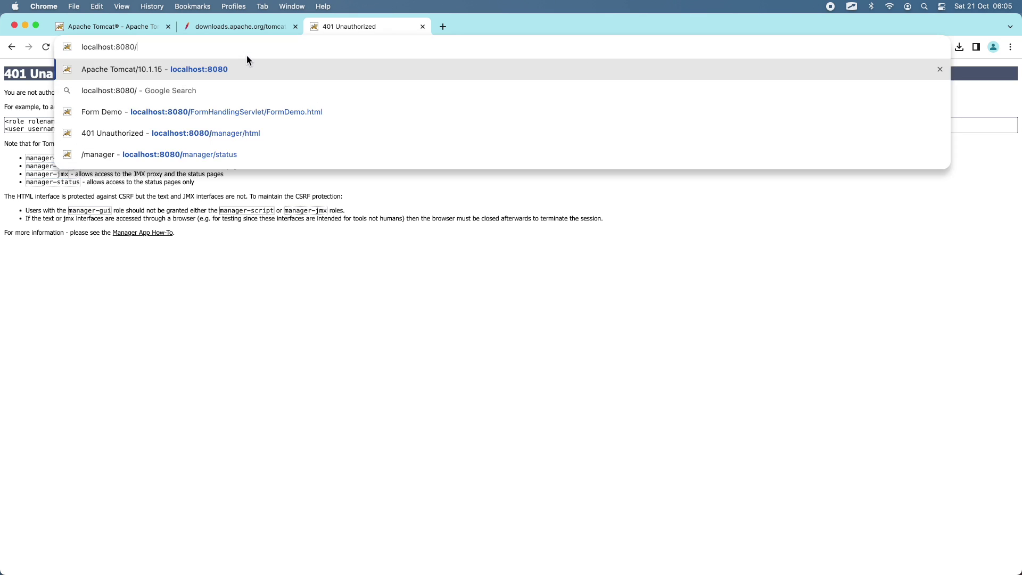
pyautogui.press('Return')
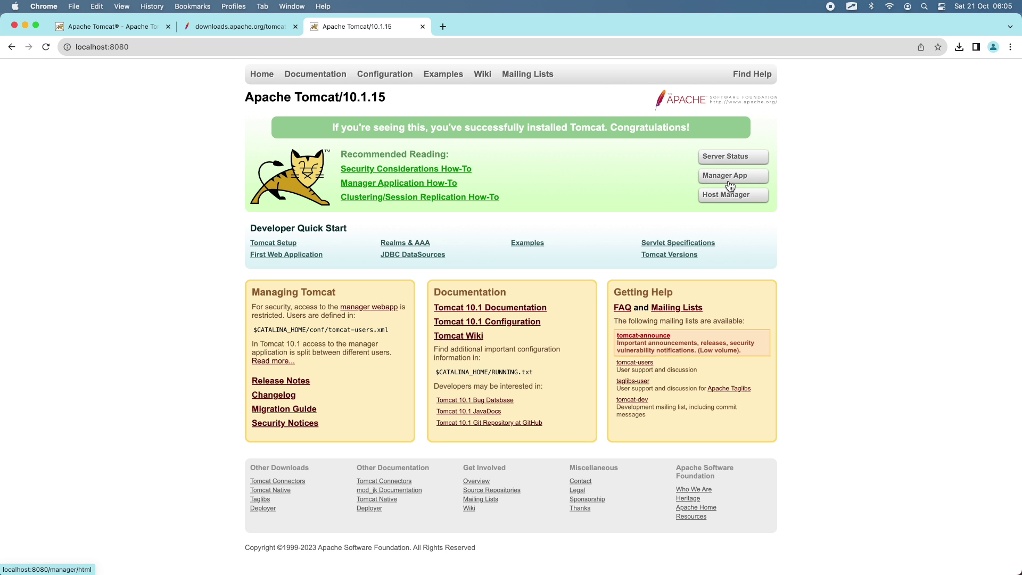
pyautogui.click(730, 181)
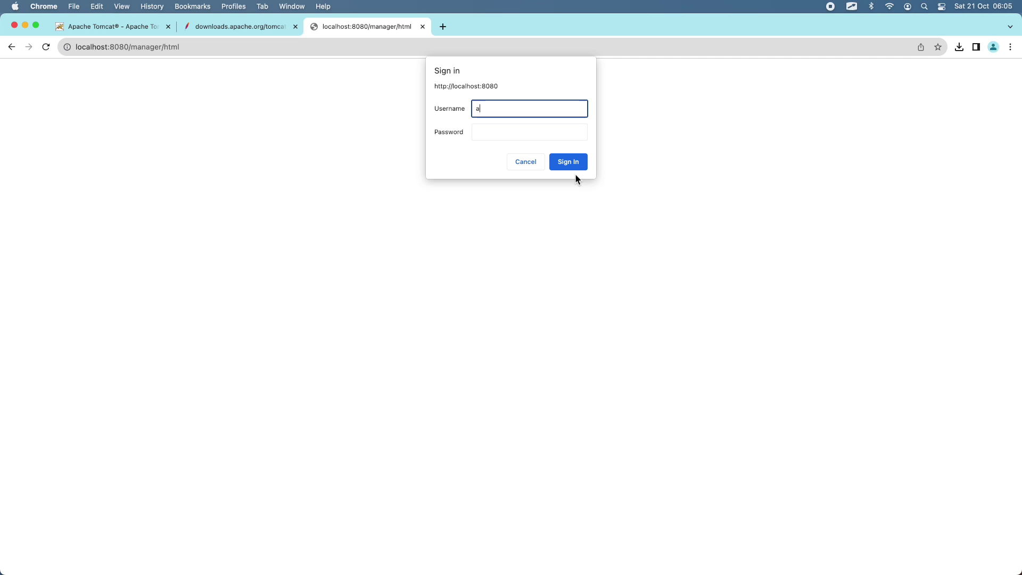
# - Sign in with username admin and the admin password
pyautogui.press('Tab')
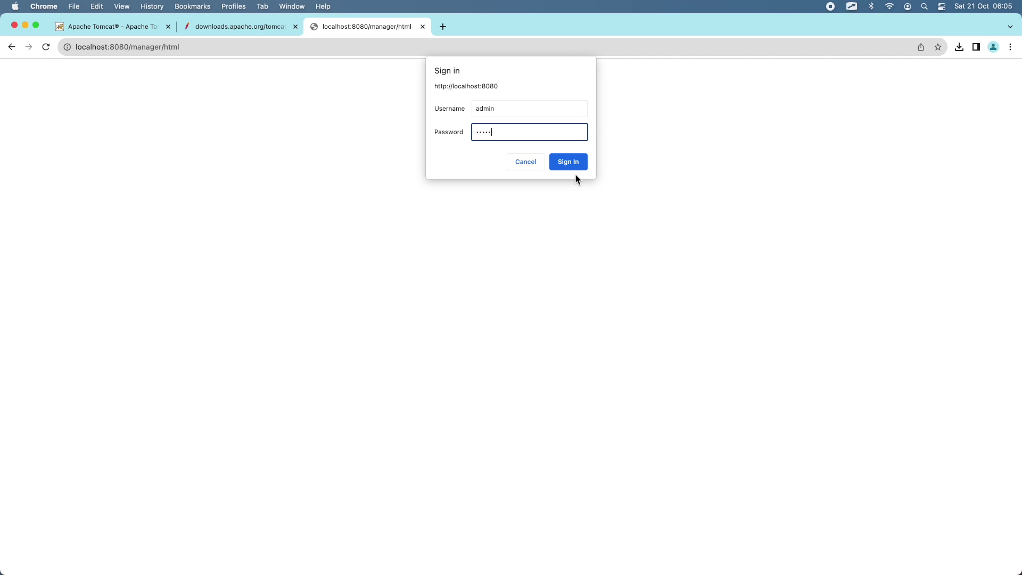
pyautogui.press('Return')
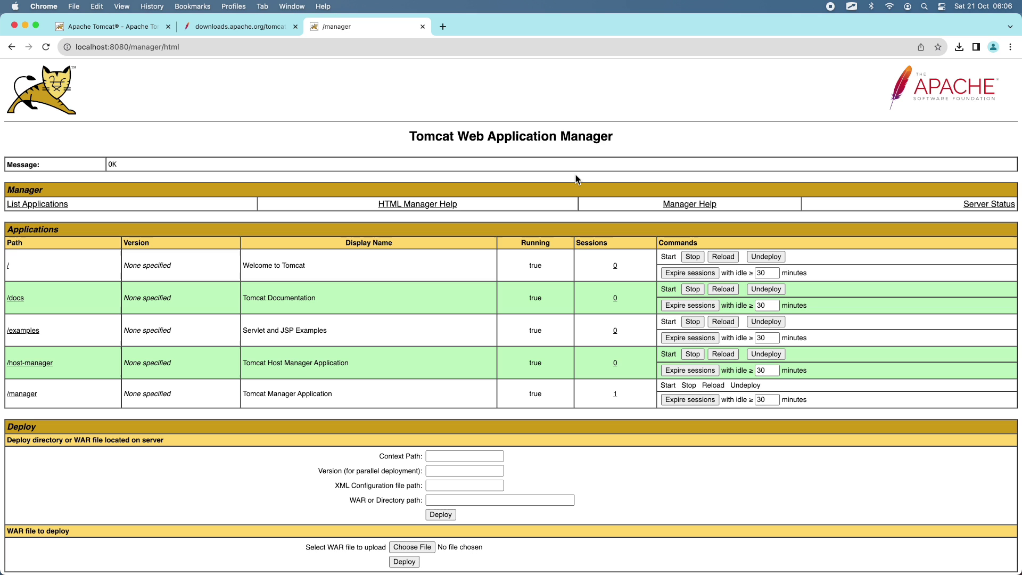
# - Scroll through the manager's applications, deploy and diagnostics sections, then open Server Status
pyautogui.scroll(-5, 576, 179)
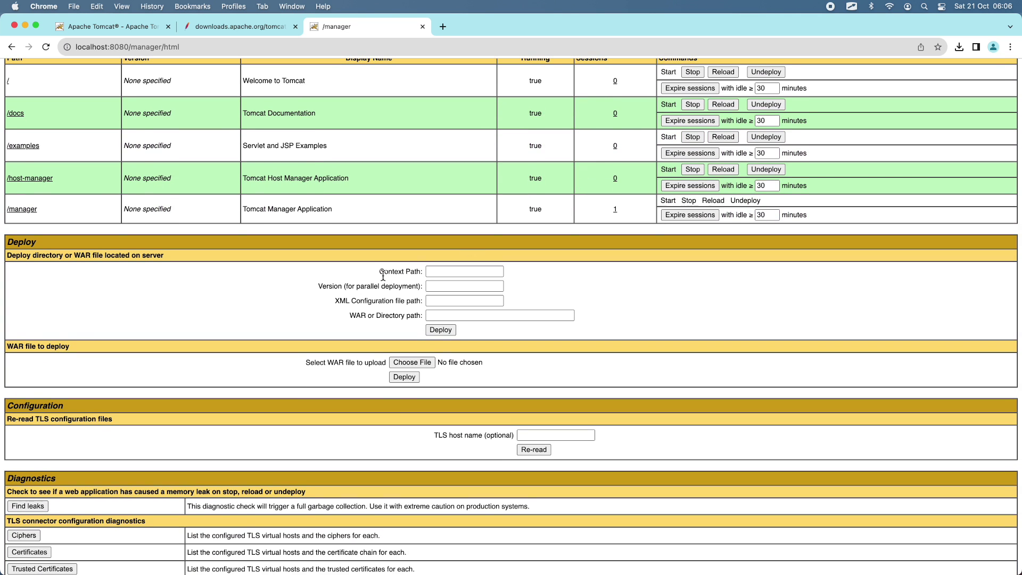
pyautogui.scroll(-2, 350, 280)
pyautogui.scroll(-1, 350, 281)
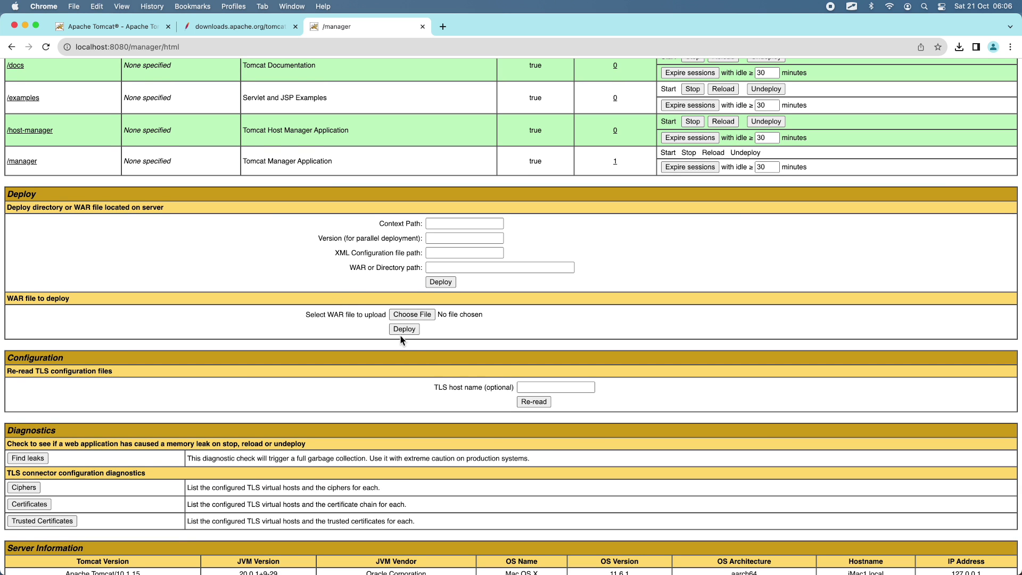
pyautogui.scroll(-3, 400, 335)
pyautogui.scroll(4, 402, 336)
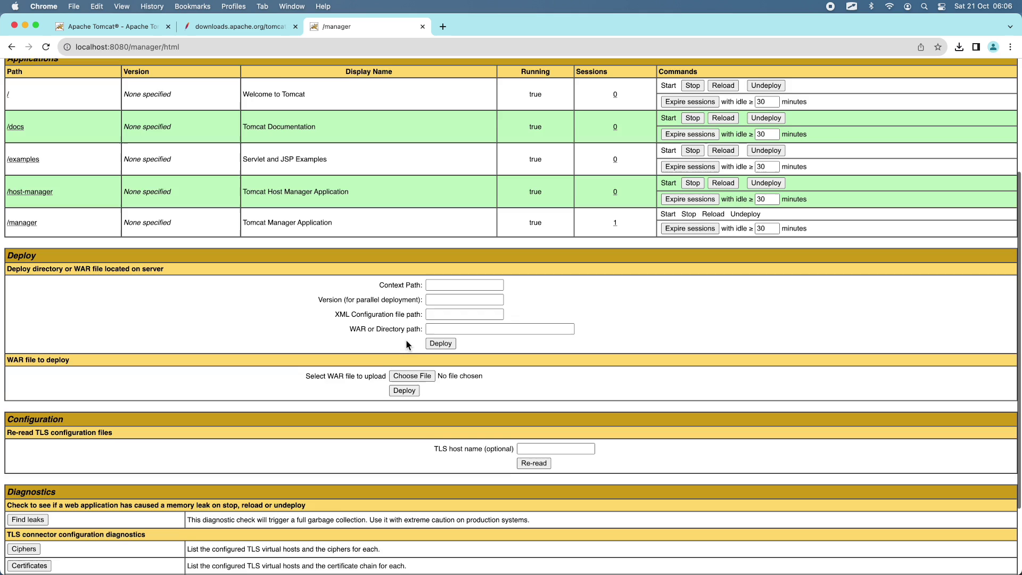
pyautogui.scroll(5, 402, 341)
pyautogui.click(1005, 207)
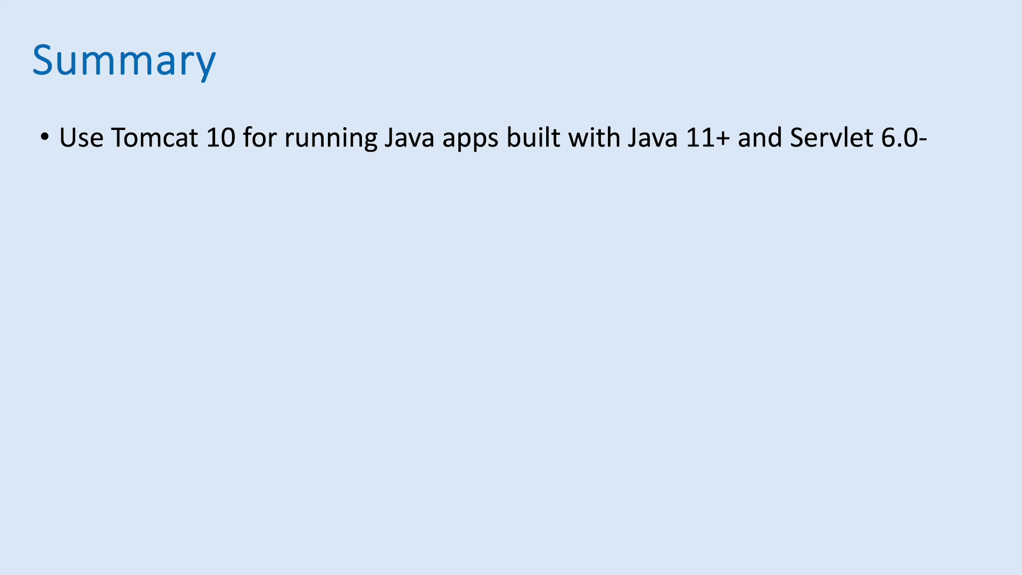
# - Reveal the second Summary bullet about verifying the download with an SHA512 checksum
pyautogui.press('Right')
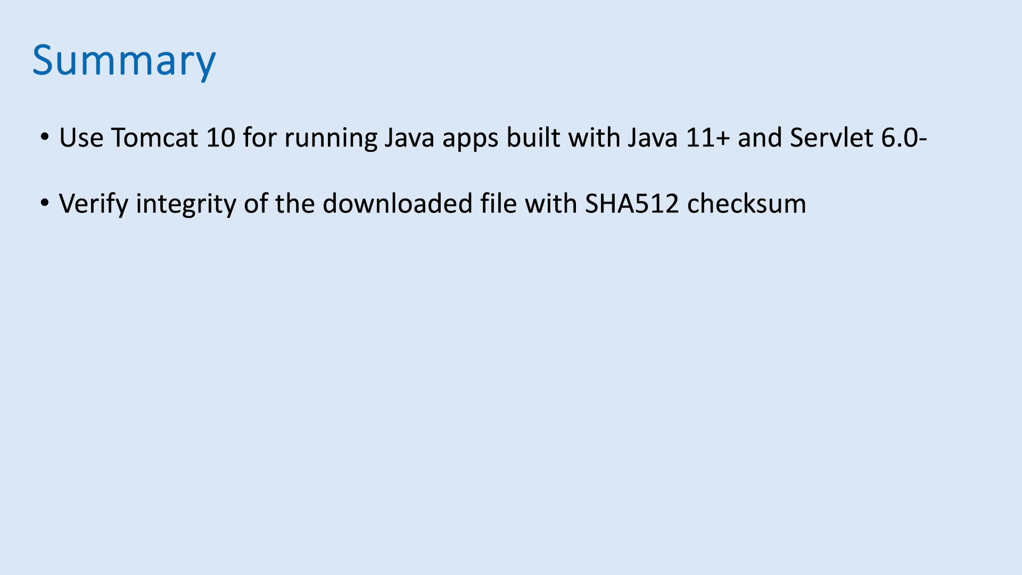